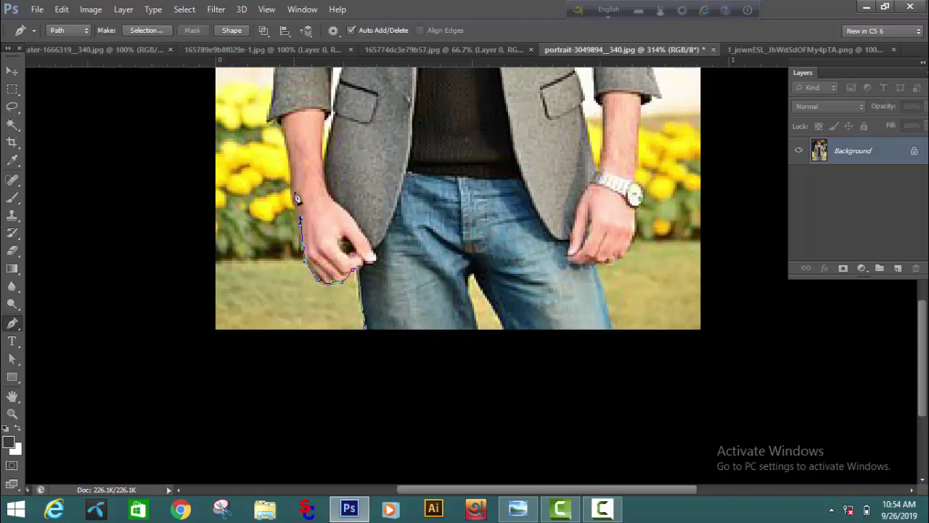
Step: Step back the misplaced anchor point and retrace the Pen path up the forearm without the watch to the sleeve cuff
{"action": "left_click", "coordinate": [62, 13]}
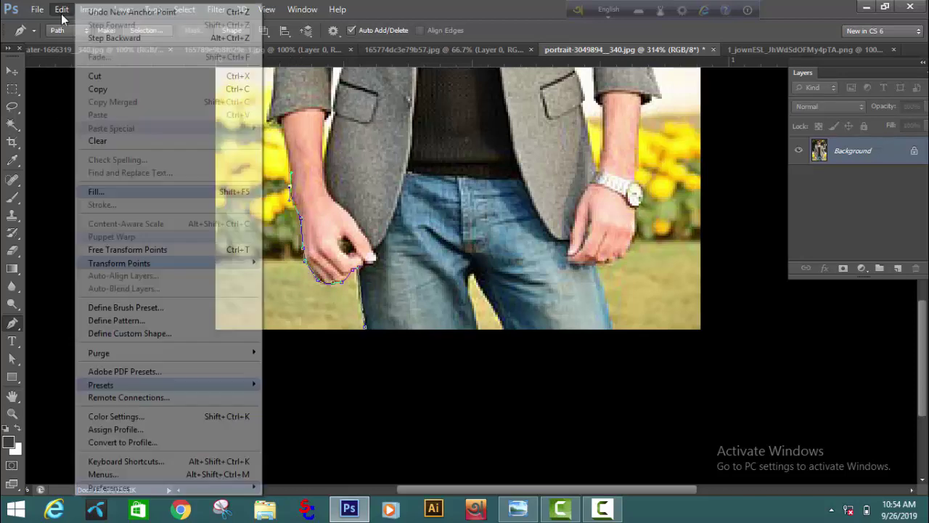
{"action": "left_click", "coordinate": [101, 37]}
{"action": "scroll", "coordinate": [296, 208], "scroll_direction": "up", "scroll_amount": 1}
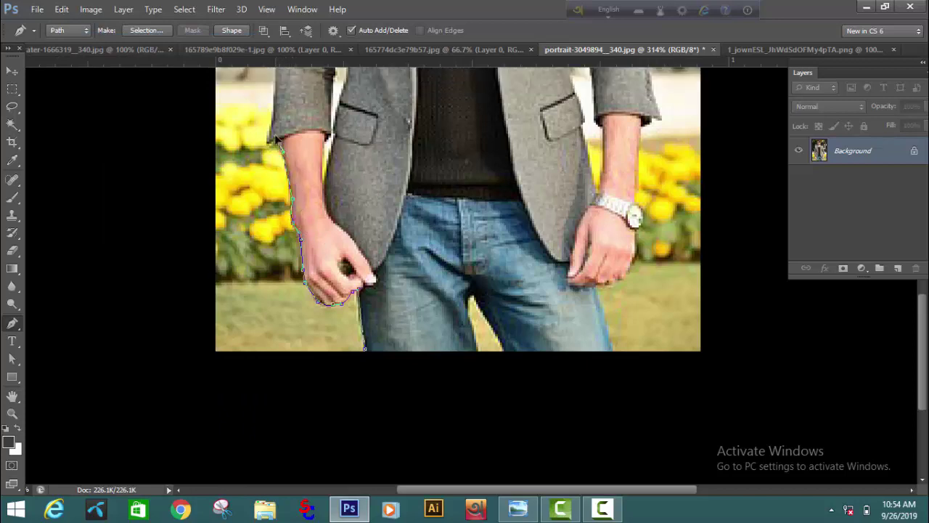
{"action": "scroll", "coordinate": [283, 151], "scroll_direction": "up", "scroll_amount": 1}
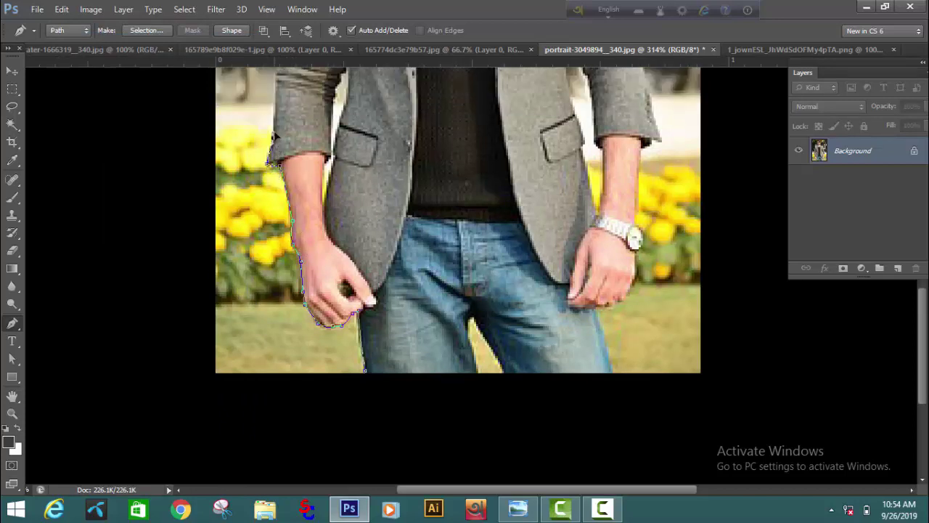
Step: Continue the Pen path along the outer edge of the same jacket sleeve up to the shoulder
{"action": "scroll", "coordinate": [275, 142], "scroll_direction": "up", "scroll_amount": 6}
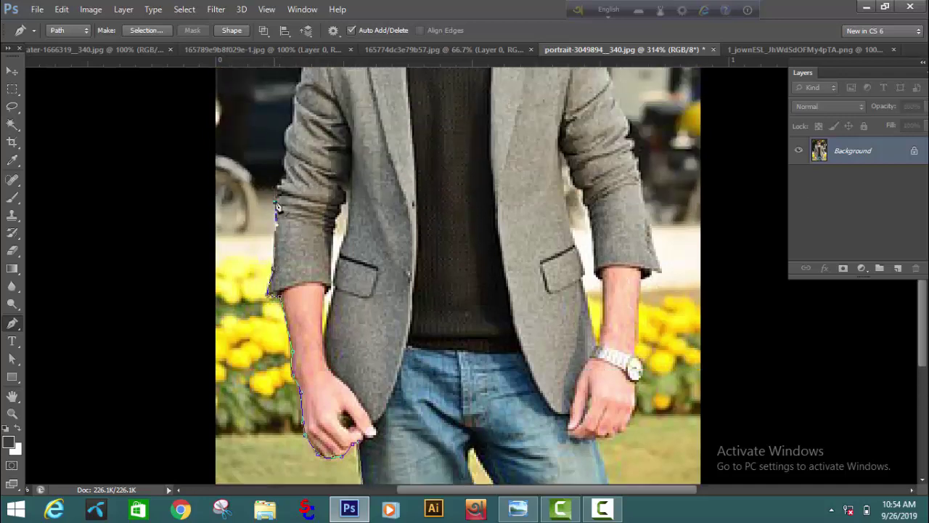
{"action": "left_click", "coordinate": [285, 154]}
{"action": "scroll", "coordinate": [297, 125], "scroll_direction": "up", "scroll_amount": 2}
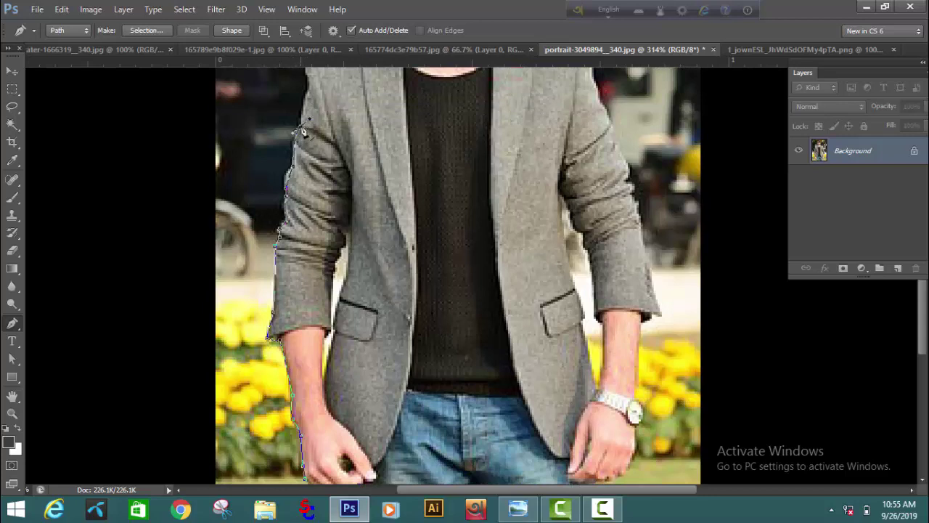
{"action": "scroll", "coordinate": [305, 127], "scroll_direction": "up", "scroll_amount": 1}
{"action": "scroll", "coordinate": [313, 125], "scroll_direction": "up", "scroll_amount": 1}
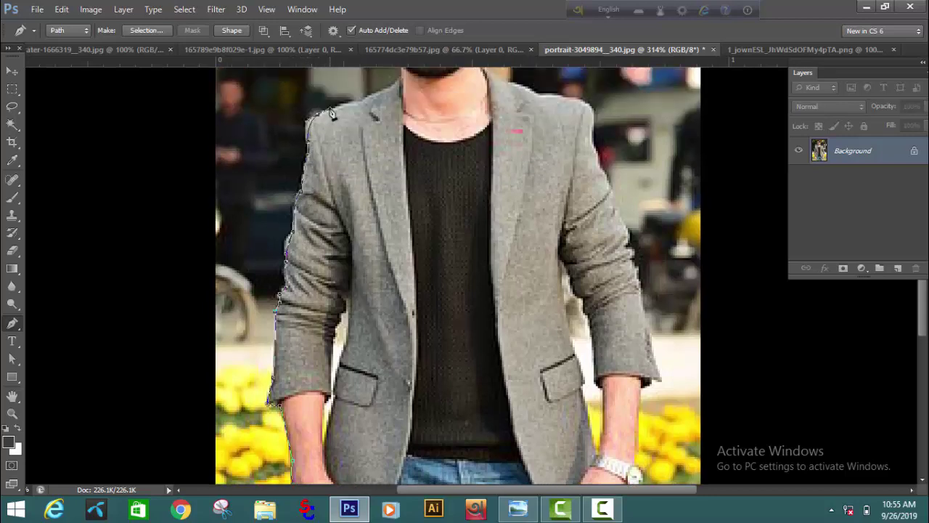
Step: Trace the shoulder and collar up to the neck, stepping back the misplaced anchor points below the beard
{"action": "scroll", "coordinate": [352, 118], "scroll_direction": "up", "scroll_amount": 1}
{"action": "scroll", "coordinate": [360, 118], "scroll_direction": "up", "scroll_amount": 1}
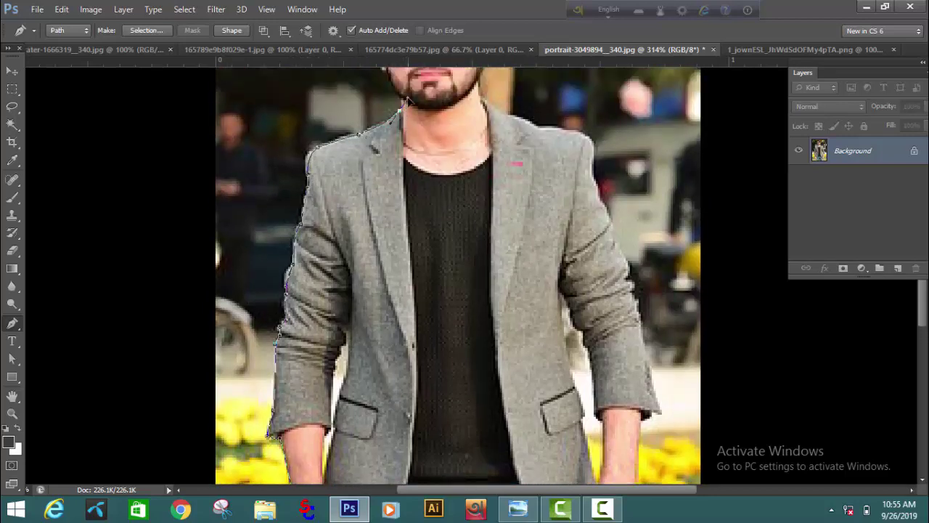
{"action": "left_click", "coordinate": [62, 10]}
{"action": "left_click", "coordinate": [93, 39]}
{"action": "scroll", "coordinate": [358, 137], "scroll_direction": "up", "scroll_amount": 1}
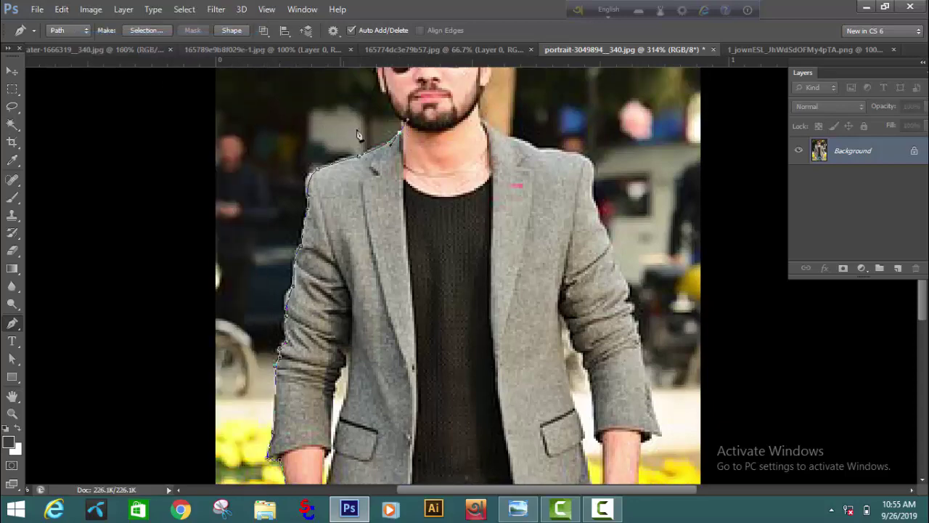
{"action": "left_click", "coordinate": [62, 11]}
{"action": "left_click", "coordinate": [94, 39]}
{"action": "left_click", "coordinate": [394, 143]}
Step: Extend the Pen path from the neck along the bearded jaw and up past the ear
{"action": "scroll", "coordinate": [404, 127], "scroll_direction": "up", "scroll_amount": 1}
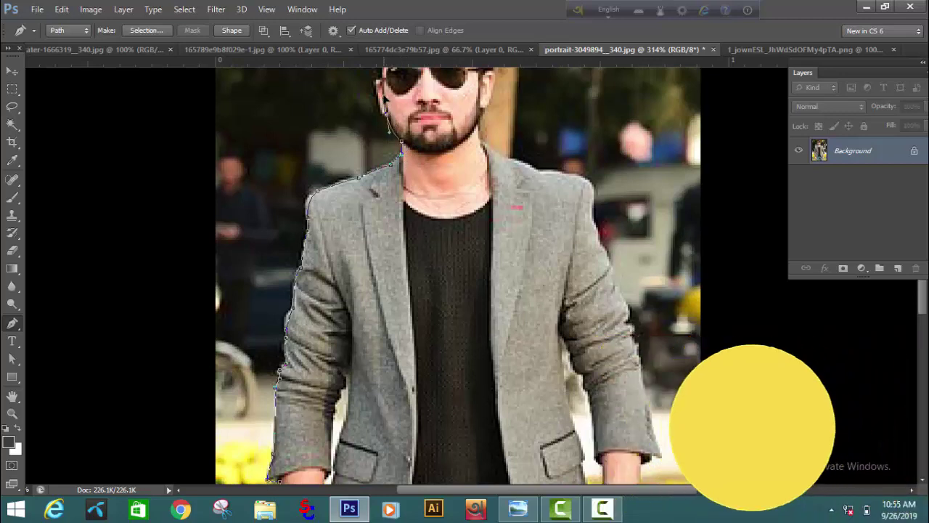
{"action": "scroll", "coordinate": [386, 125], "scroll_direction": "up", "scroll_amount": 1}
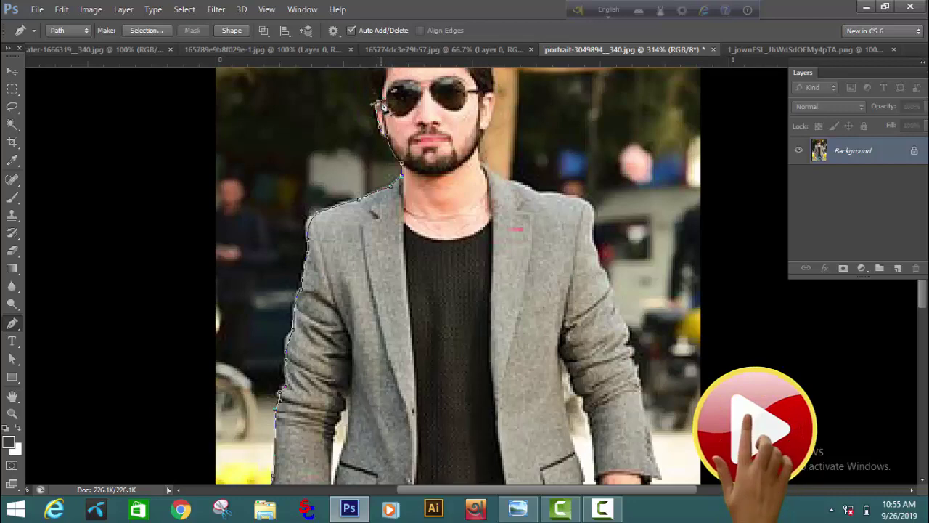
{"action": "scroll", "coordinate": [380, 109], "scroll_direction": "up", "scroll_amount": 2}
Step: Curve the Pen path over the top of the hair and down to the ear on the other side
{"action": "scroll", "coordinate": [383, 125], "scroll_direction": "up", "scroll_amount": 2}
{"action": "scroll", "coordinate": [376, 83], "scroll_direction": "up", "scroll_amount": 3}
{"action": "left_click_drag", "start_coordinate": [369, 106], "coordinate": [426, 97]}
{"action": "left_click_drag", "start_coordinate": [484, 128], "coordinate": [502, 150]}
{"action": "scroll", "coordinate": [499, 156], "scroll_direction": "down", "scroll_amount": 2}
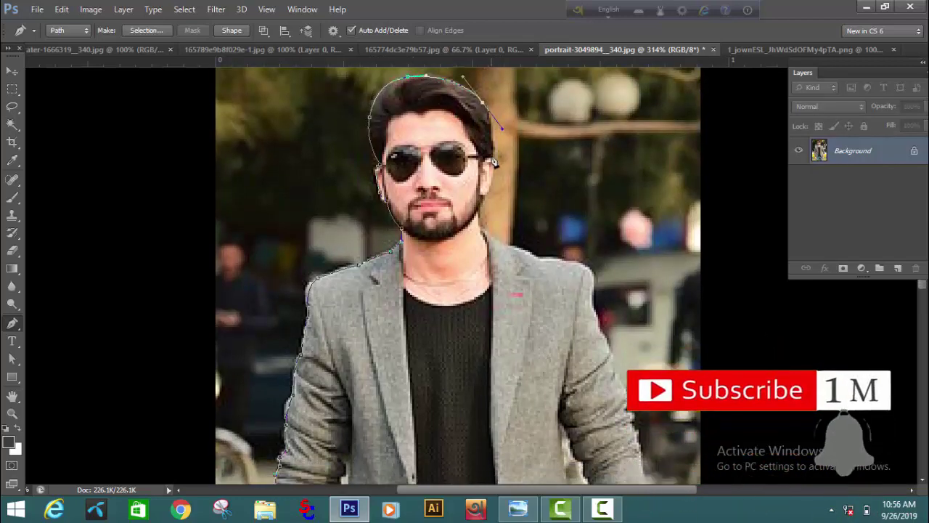
{"action": "scroll", "coordinate": [492, 169], "scroll_direction": "down", "scroll_amount": 2}
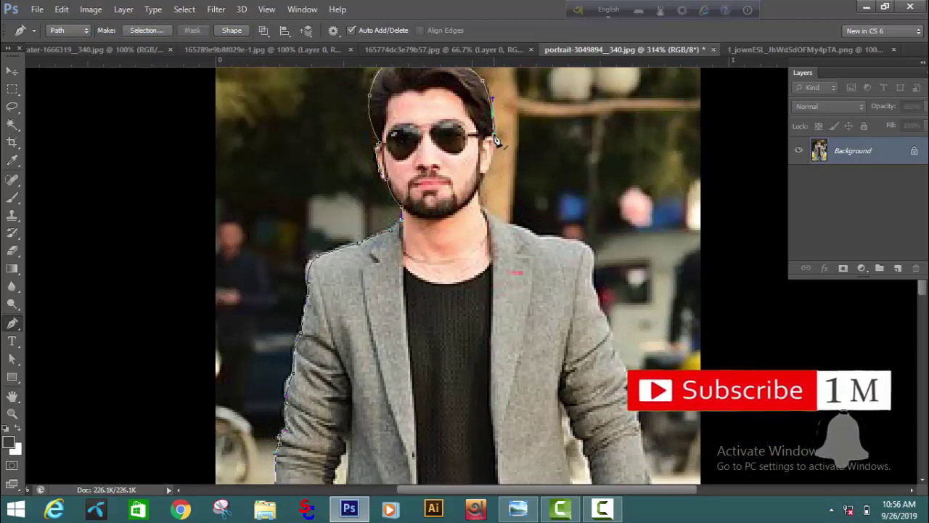
Step: Trace around the second ear and down the jaw and neck to the jacket collar
{"action": "scroll", "coordinate": [530, 174], "scroll_direction": "up", "scroll_amount": 2}
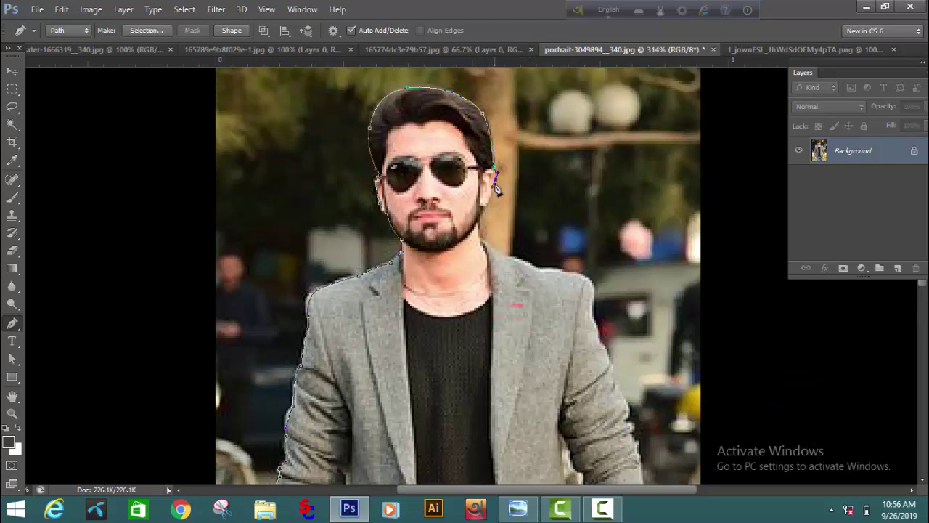
{"action": "scroll", "coordinate": [498, 189], "scroll_direction": "down", "scroll_amount": 1}
{"action": "scroll", "coordinate": [486, 203], "scroll_direction": "down", "scroll_amount": 2}
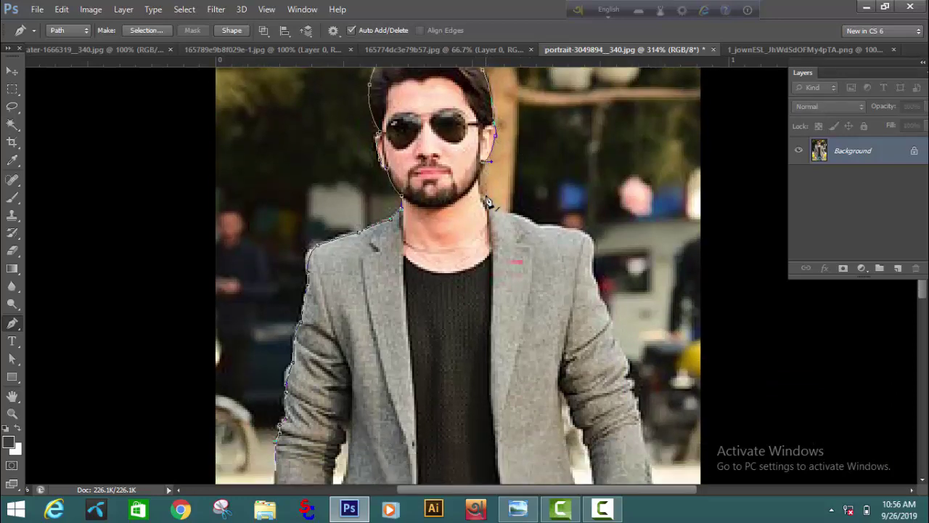
{"action": "scroll", "coordinate": [479, 187], "scroll_direction": "down", "scroll_amount": 2}
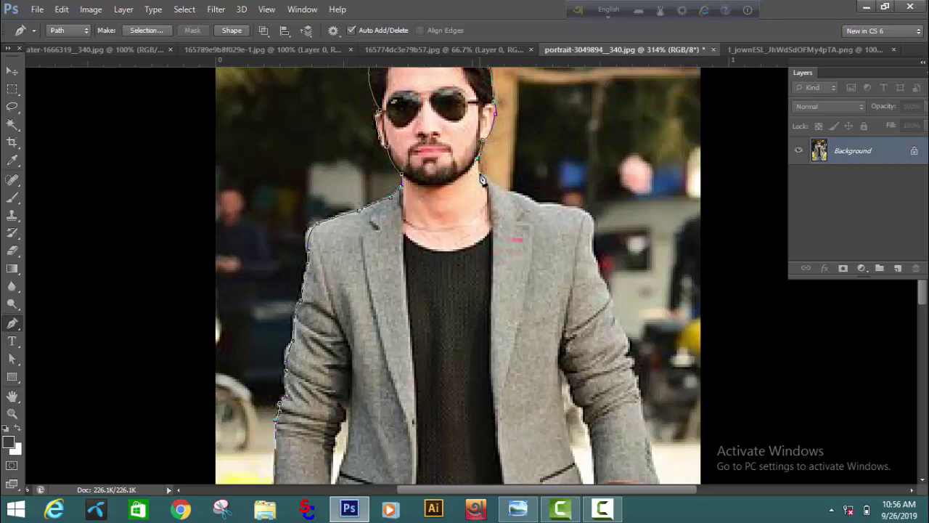
{"action": "scroll", "coordinate": [481, 180], "scroll_direction": "down", "scroll_amount": 1}
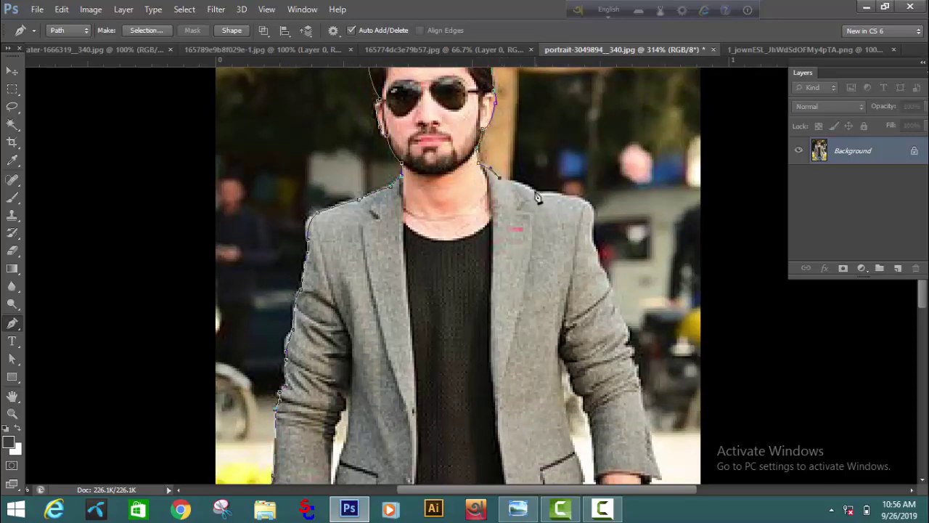
Step: Continue the Pen path across the second shoulder and onto the upper sleeve of the arm with the watch
{"action": "scroll", "coordinate": [559, 190], "scroll_direction": "down", "scroll_amount": 2}
{"action": "scroll", "coordinate": [606, 189], "scroll_direction": "down", "scroll_amount": 4}
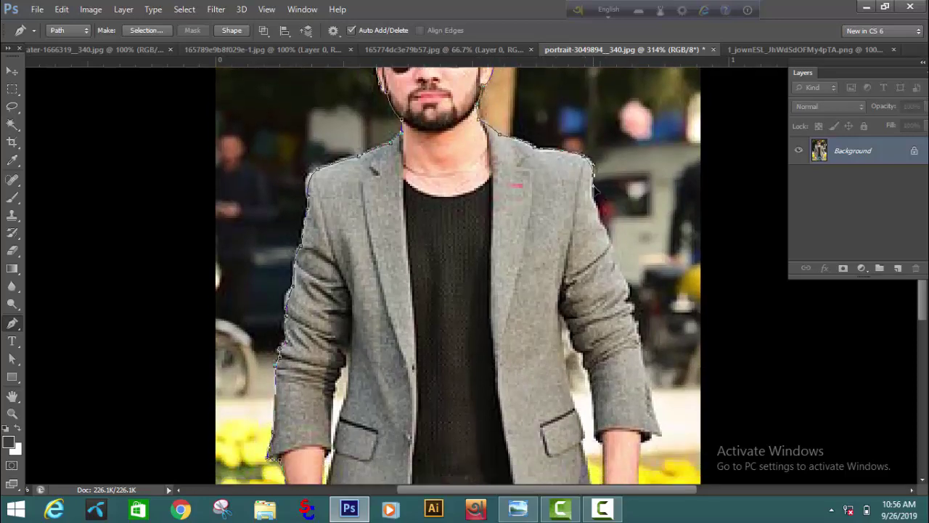
{"action": "scroll", "coordinate": [601, 188], "scroll_direction": "down", "scroll_amount": 3}
{"action": "left_click", "coordinate": [608, 188]}
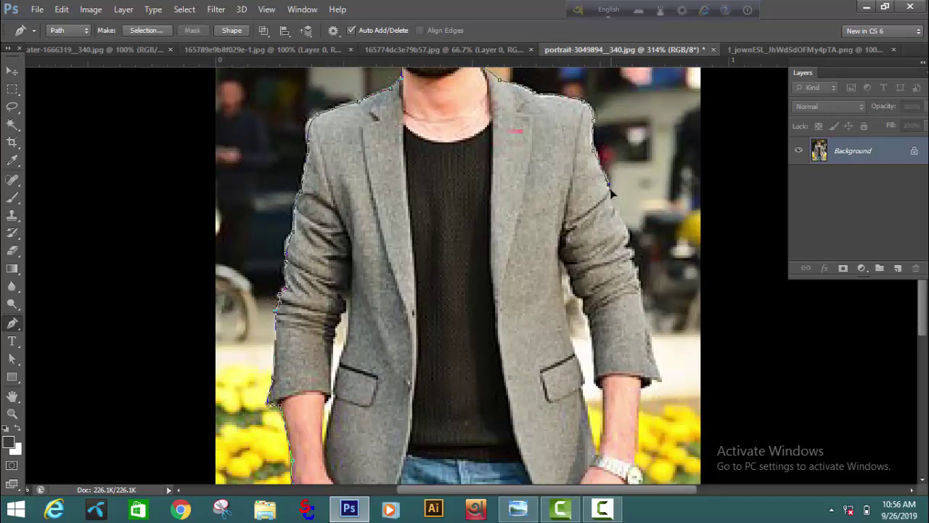
Step: Trace the outer edge of the sleeve on the watch arm down to the corner of its cuff
{"action": "scroll", "coordinate": [614, 190], "scroll_direction": "down", "scroll_amount": 3}
{"action": "left_click", "coordinate": [615, 185]}
{"action": "scroll", "coordinate": [627, 202], "scroll_direction": "down", "scroll_amount": 3}
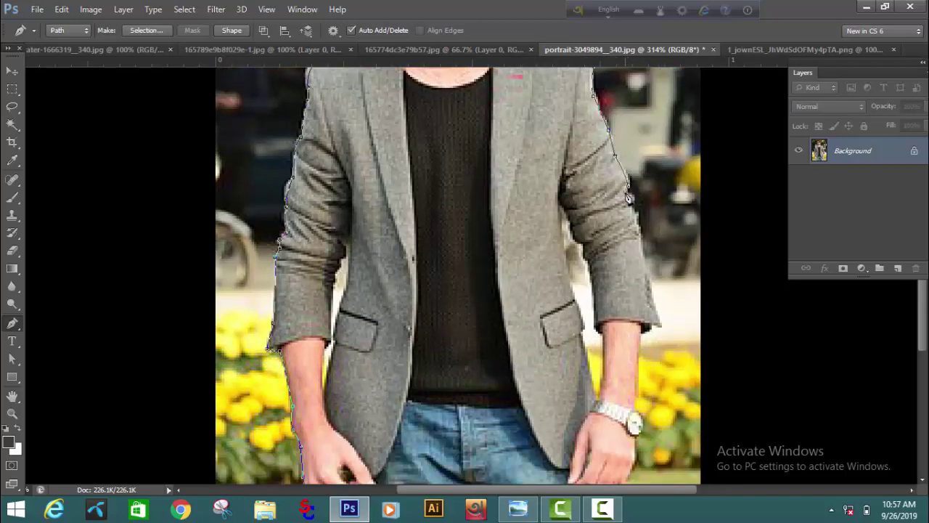
{"action": "scroll", "coordinate": [629, 196], "scroll_direction": "down", "scroll_amount": 3}
{"action": "left_click", "coordinate": [643, 192]}
{"action": "scroll", "coordinate": [644, 195], "scroll_direction": "down", "scroll_amount": 2}
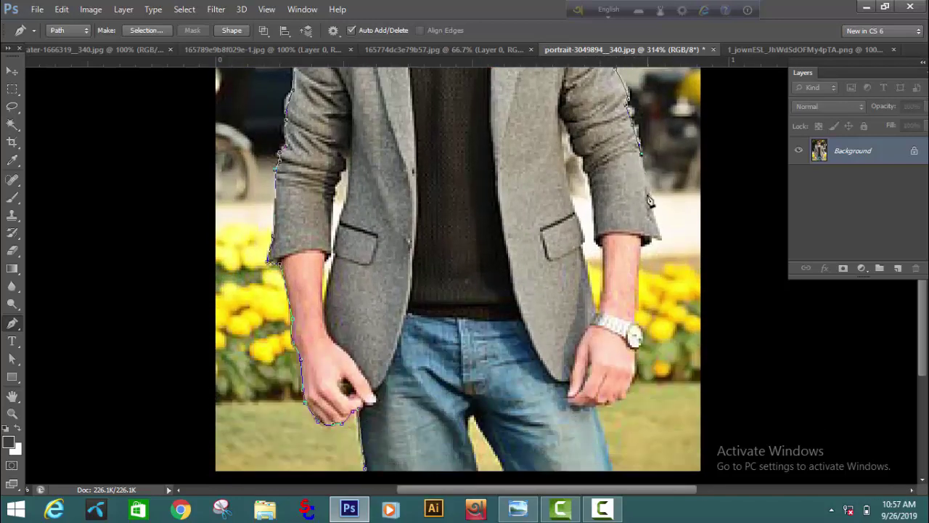
{"action": "scroll", "coordinate": [653, 218], "scroll_direction": "down", "scroll_amount": 2}
{"action": "left_click", "coordinate": [665, 222]}
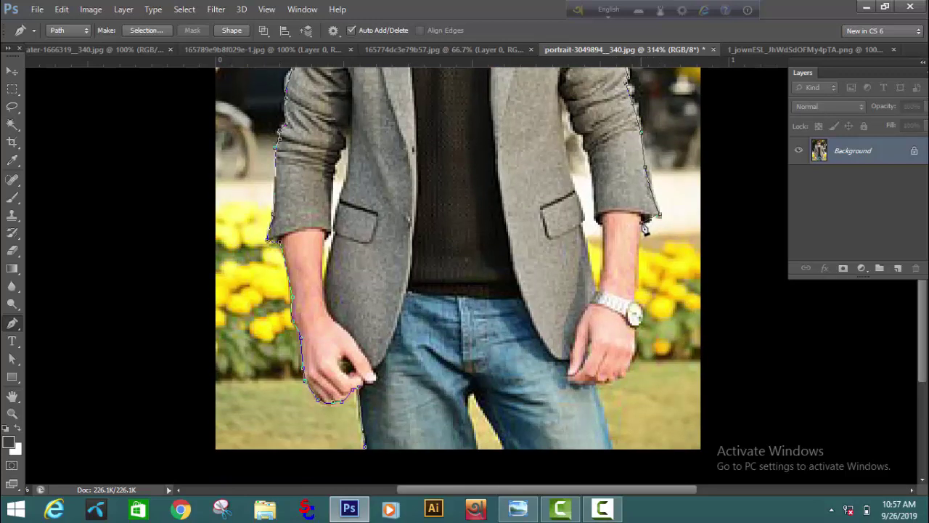
Step: Trace from the cuff down the forearm and around the outer edge of the wristwatch
{"action": "scroll", "coordinate": [643, 228], "scroll_direction": "down", "scroll_amount": 2}
{"action": "left_click", "coordinate": [634, 267]}
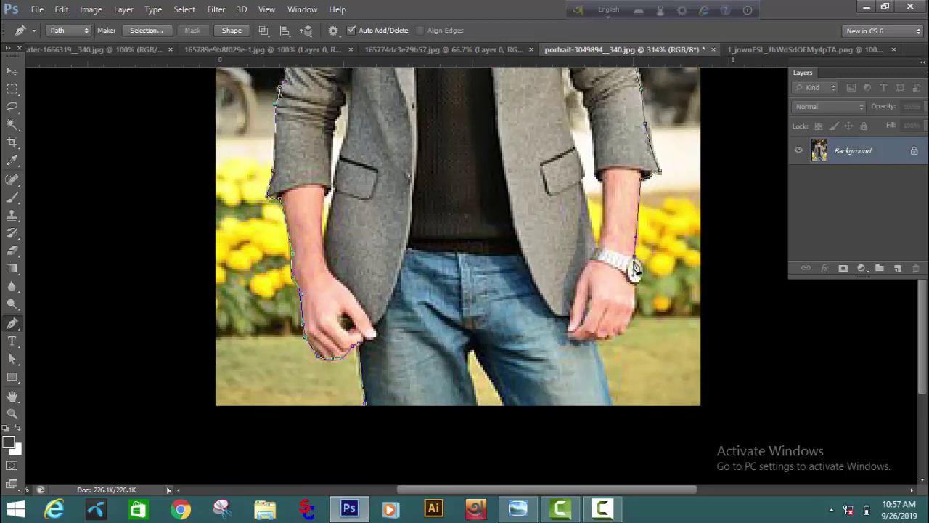
{"action": "scroll", "coordinate": [650, 260], "scroll_direction": "down", "scroll_amount": 1}
{"action": "left_click_drag", "start_coordinate": [634, 262], "coordinate": [614, 275]}
{"action": "scroll", "coordinate": [649, 273], "scroll_direction": "down", "scroll_amount": 2}
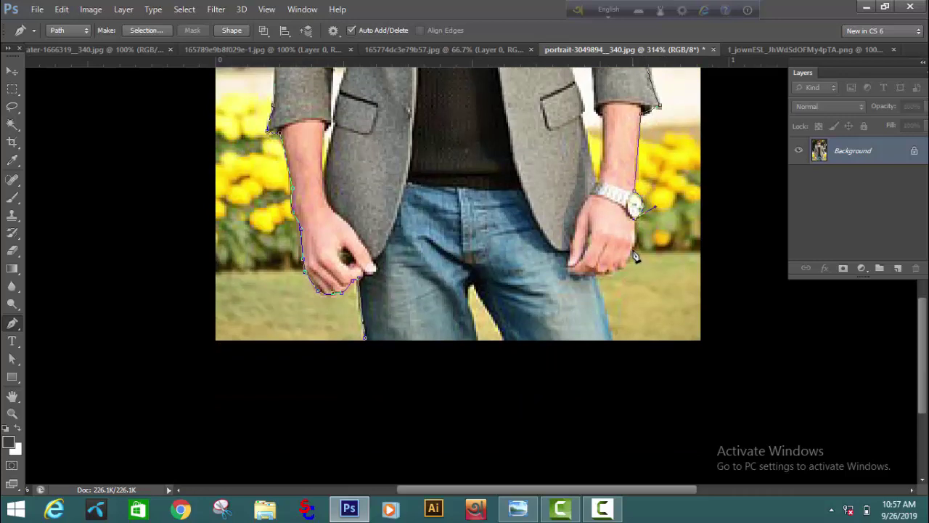
Step: Outline the hand below the watch and the outer edge of the jeans down to the image's bottom edge
{"action": "left_click", "coordinate": [633, 259]}
{"action": "scroll", "coordinate": [625, 266], "scroll_direction": "down", "scroll_amount": 1}
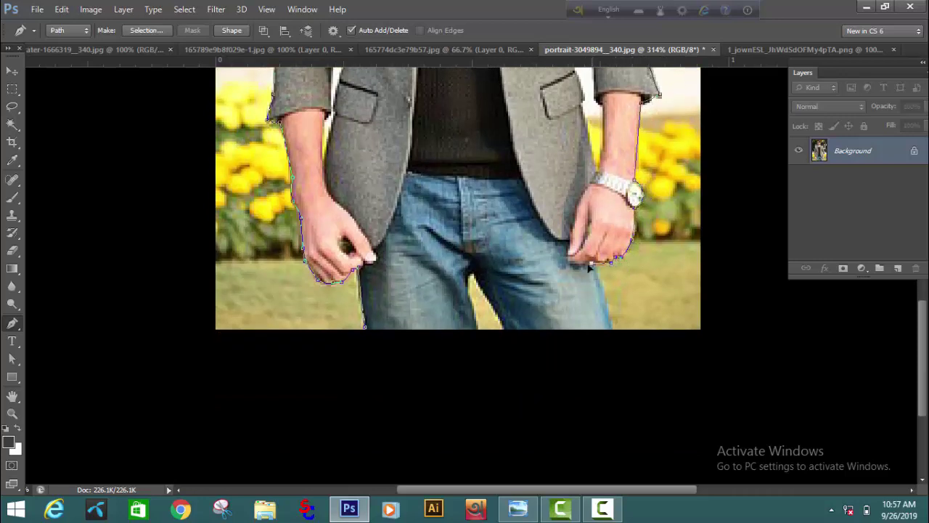
{"action": "scroll", "coordinate": [602, 272], "scroll_direction": "down", "scroll_amount": 2}
{"action": "left_click", "coordinate": [610, 272]}
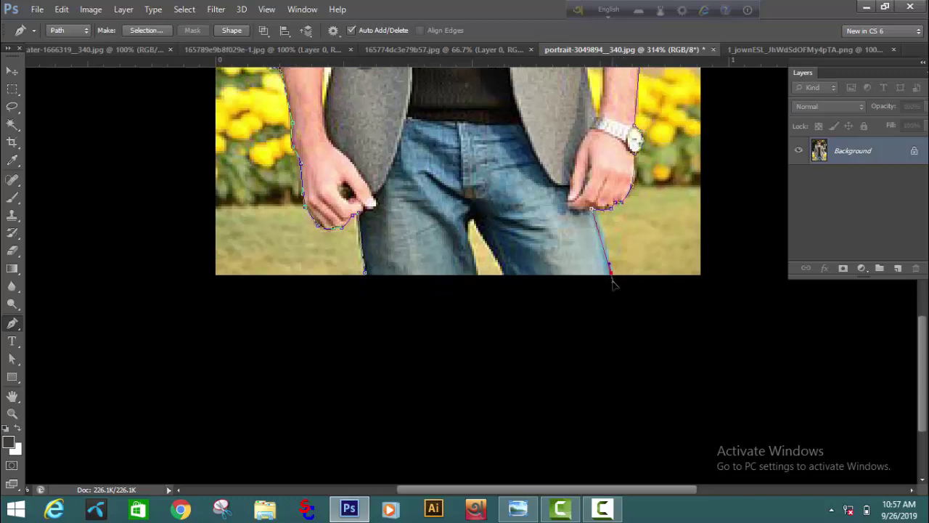
Step: Trace around the gap between the legs and close the Pen path at its starting point on the jeans
{"action": "left_click", "coordinate": [503, 275]}
{"action": "left_click", "coordinate": [468, 222]}
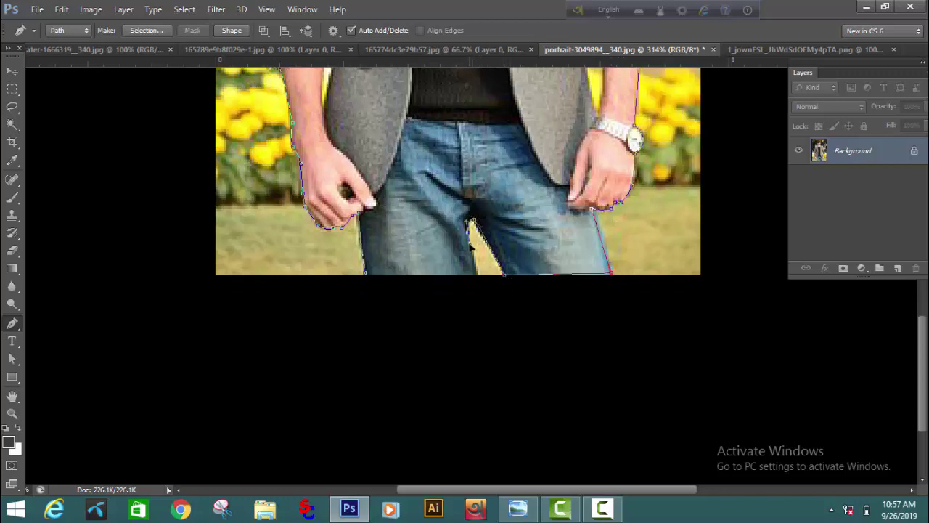
{"action": "left_click", "coordinate": [479, 275]}
{"action": "left_click", "coordinate": [366, 276]}
Step: Convert the closed outline of the man into a selection and add a layer mask to hide the background
{"action": "scroll", "coordinate": [545, 152], "scroll_direction": "up", "scroll_amount": 10}
{"action": "left_click", "coordinate": [147, 30]}
{"action": "left_click", "coordinate": [535, 144]}
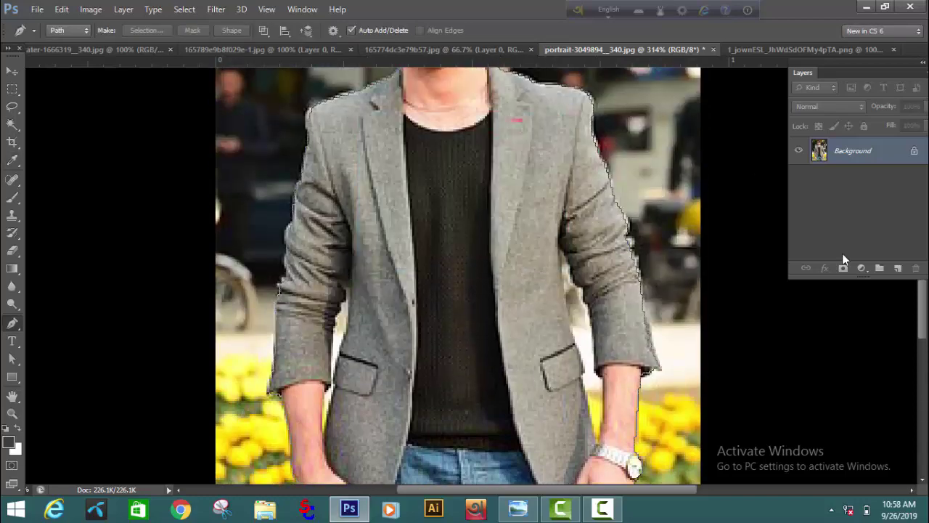
{"action": "left_click", "coordinate": [842, 267]}
{"action": "scroll", "coordinate": [535, 221], "scroll_direction": "down", "scroll_amount": 4}
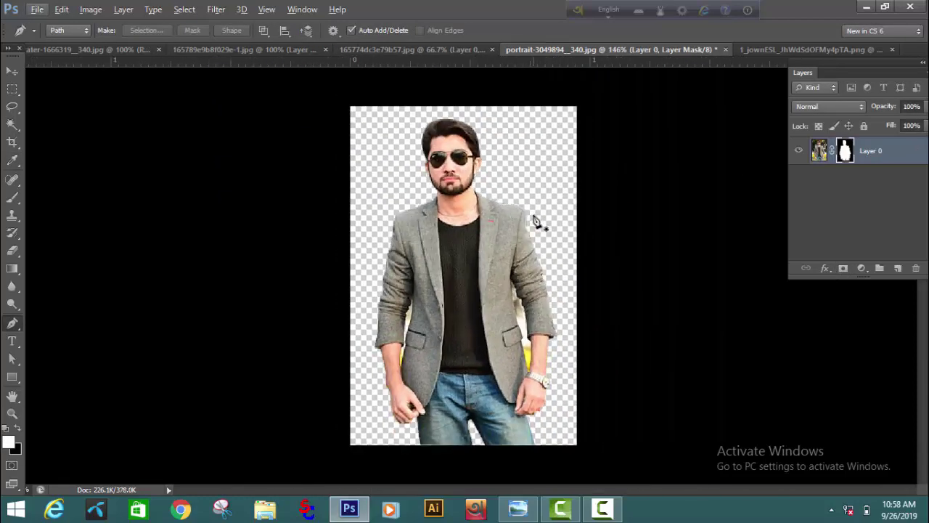
Step: Outline the background gap between the jacket and the arm without the watch, convert it to a selection and mask it out
{"action": "scroll", "coordinate": [491, 250], "scroll_direction": "up", "scroll_amount": 3}
{"action": "left_click", "coordinate": [346, 445]}
{"action": "left_click", "coordinate": [353, 400]}
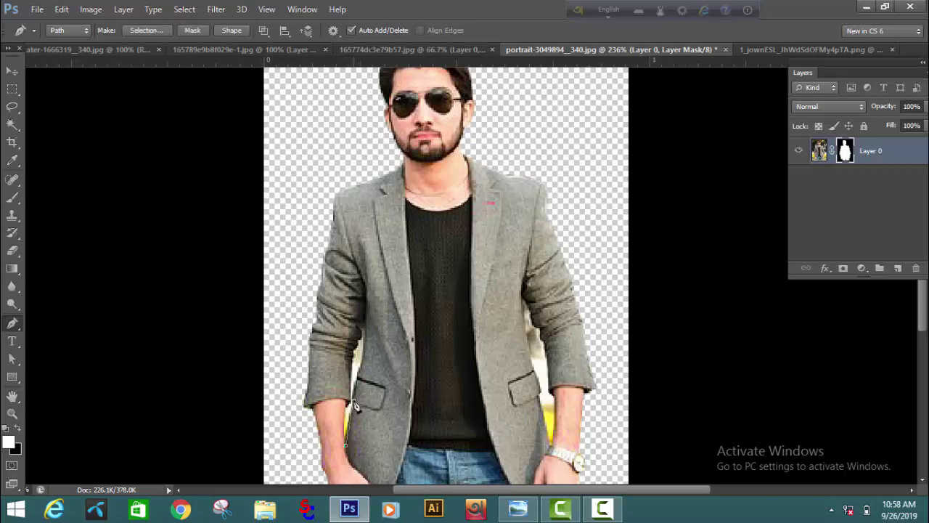
{"action": "left_click", "coordinate": [362, 308]}
{"action": "left_click", "coordinate": [363, 326], "text": "alt"}
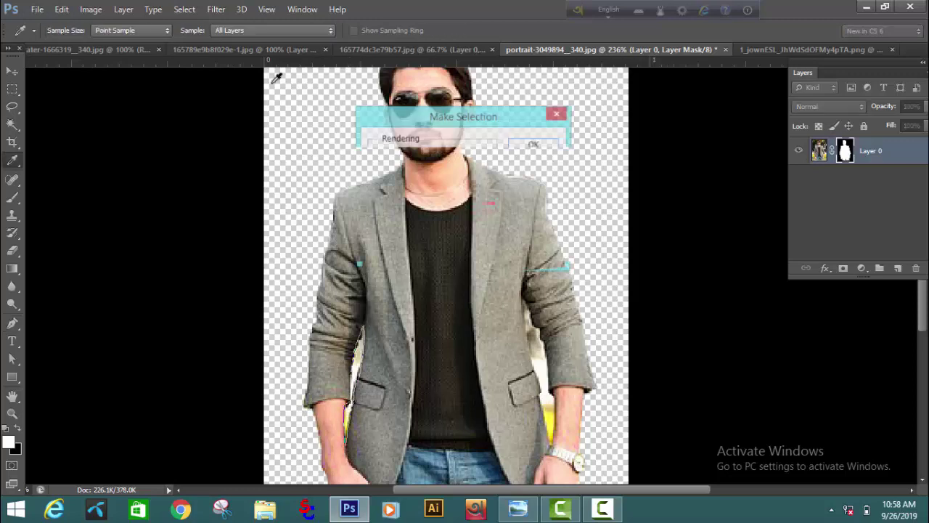
{"action": "scroll", "coordinate": [544, 189], "scroll_direction": "down", "scroll_amount": 1}
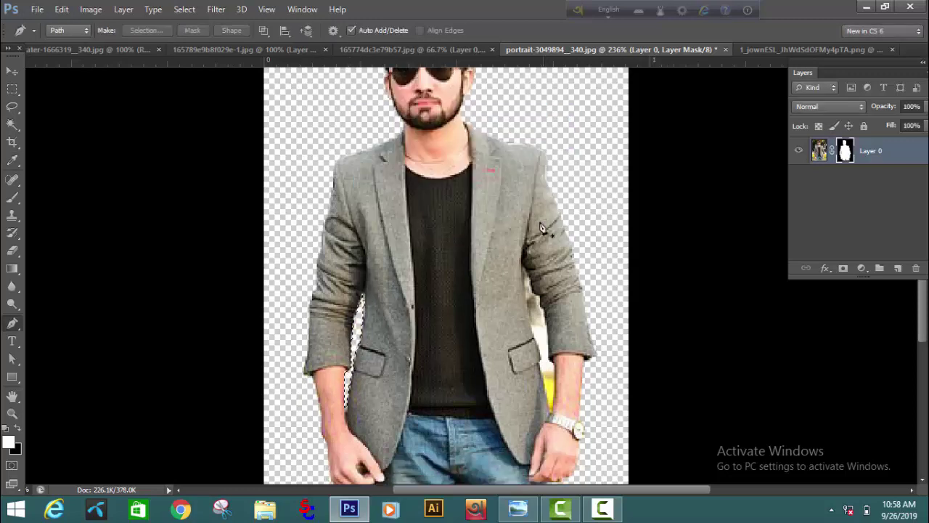
Step: Outline the background gap between the jacket and the arm wearing the watch, convert it to a selection and mask it out
{"action": "scroll", "coordinate": [530, 211], "scroll_direction": "down", "scroll_amount": 2}
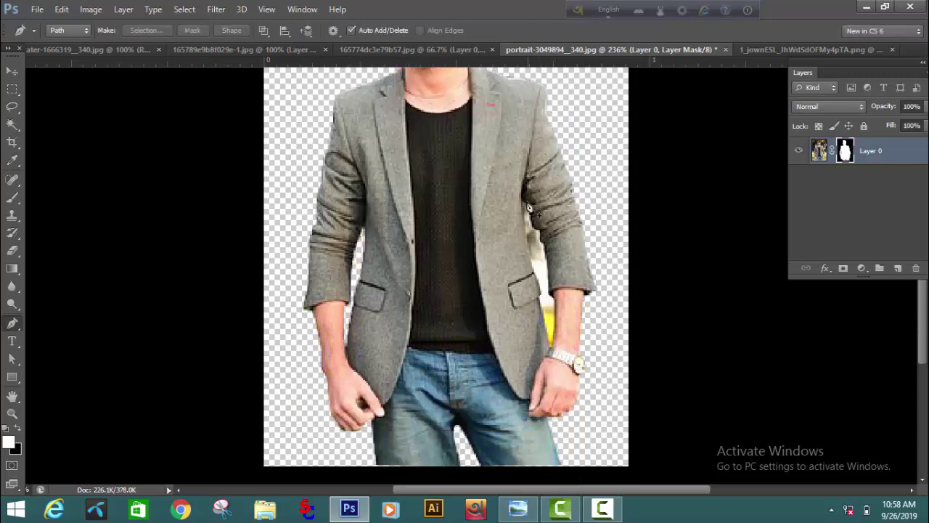
{"action": "left_click", "coordinate": [519, 195]}
{"action": "left_click_drag", "start_coordinate": [540, 231], "coordinate": [549, 257]}
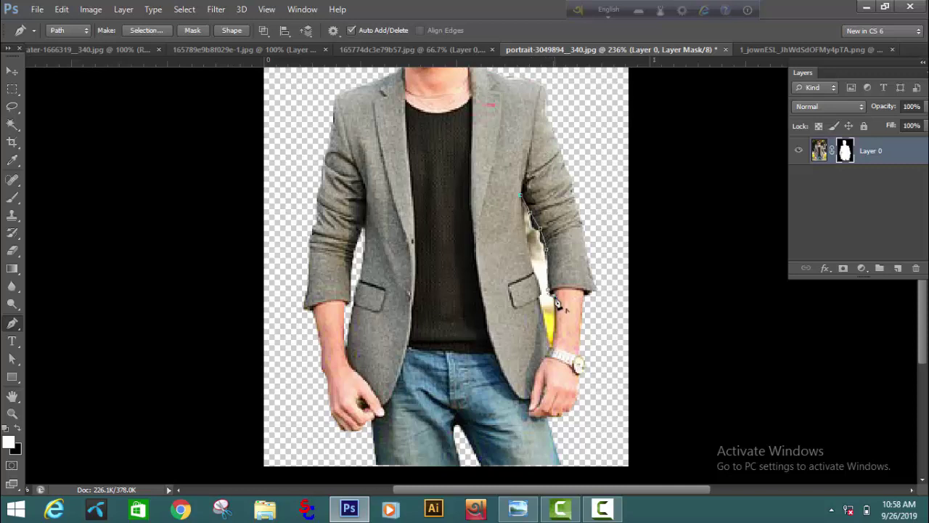
{"action": "scroll", "coordinate": [557, 303], "scroll_direction": "down", "scroll_amount": 2}
{"action": "left_click_drag", "start_coordinate": [552, 316], "coordinate": [548, 330]}
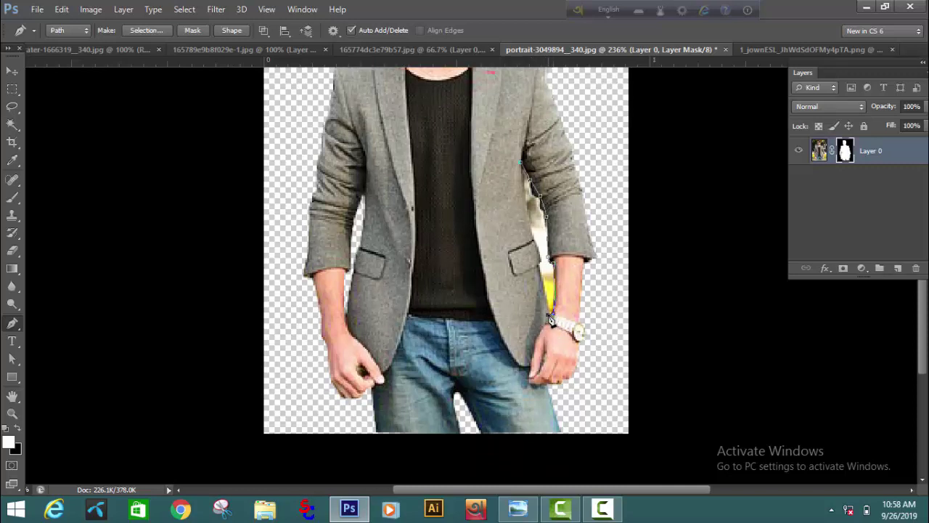
{"action": "scroll", "coordinate": [552, 319], "scroll_direction": "up", "scroll_amount": 1}
{"action": "left_click", "coordinate": [538, 276]}
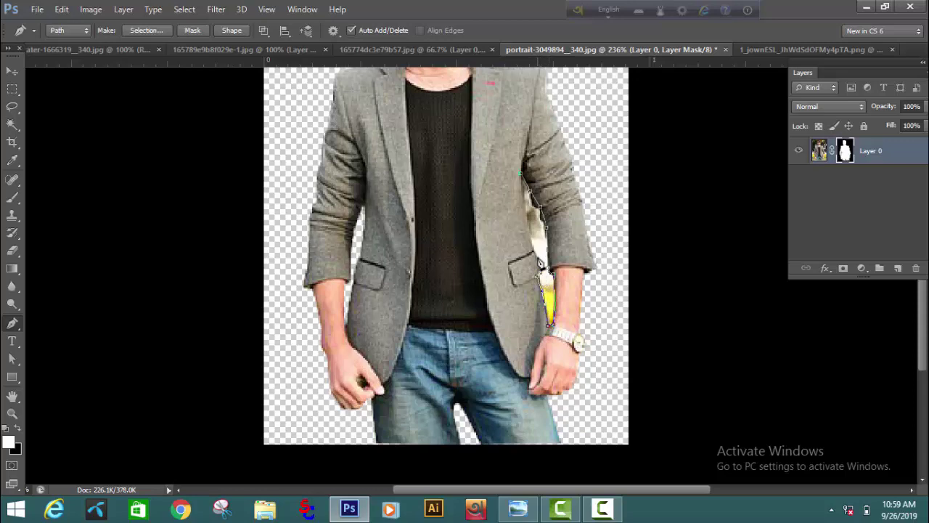
{"action": "left_click", "coordinate": [521, 173]}
{"action": "left_click", "coordinate": [151, 32]}
{"action": "left_click", "coordinate": [535, 145]}
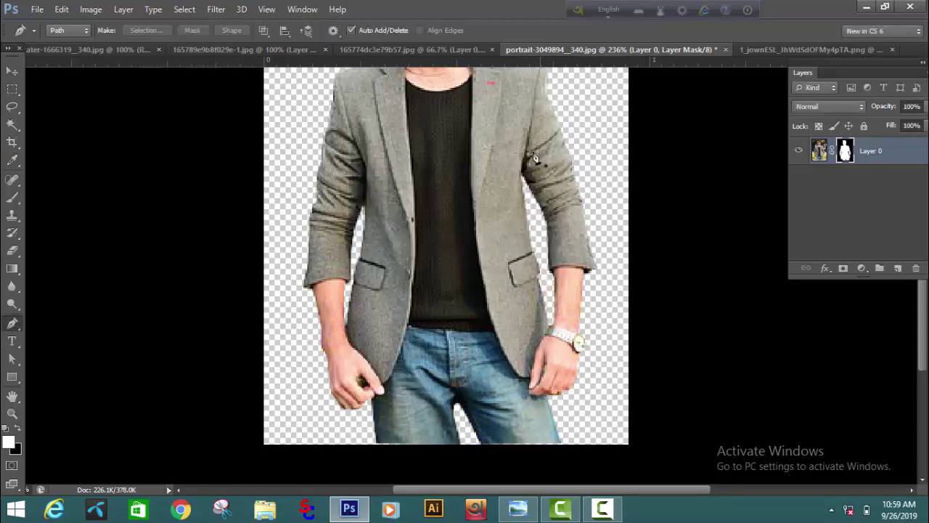
{"action": "scroll", "coordinate": [556, 188], "scroll_direction": "down", "scroll_amount": 2}
{"action": "left_click", "coordinate": [603, 510]}
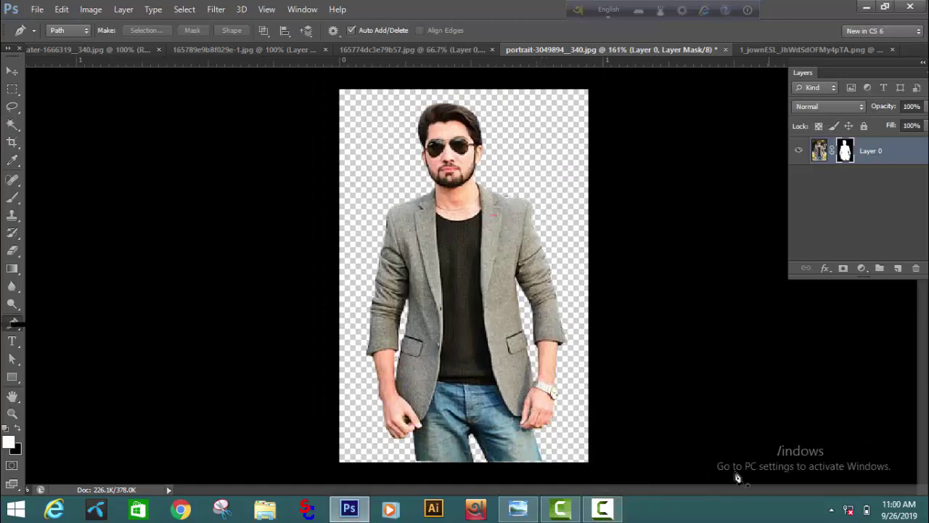
{"action": "left_click", "coordinate": [605, 512]}
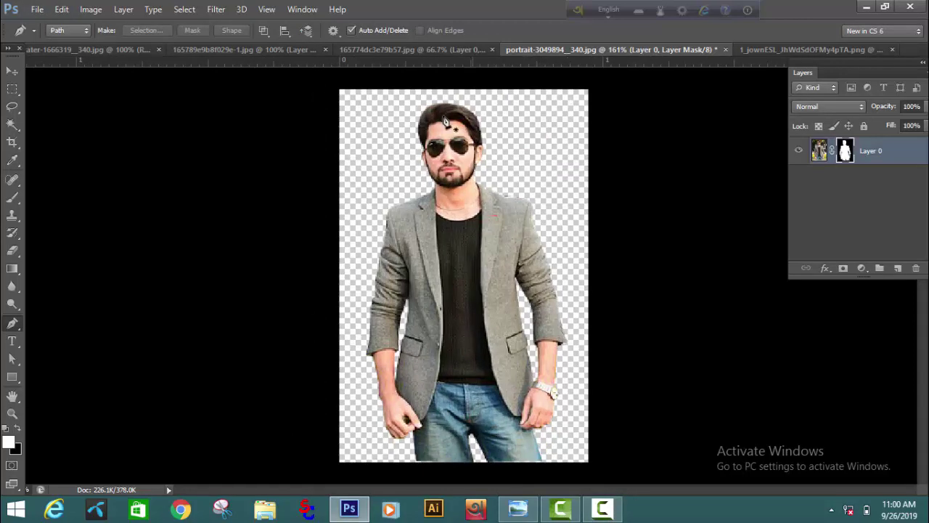
Step: Copy the masked man from the portrait document into the space-4152623__340.jpg background document
{"action": "left_click", "coordinate": [332, 49]}
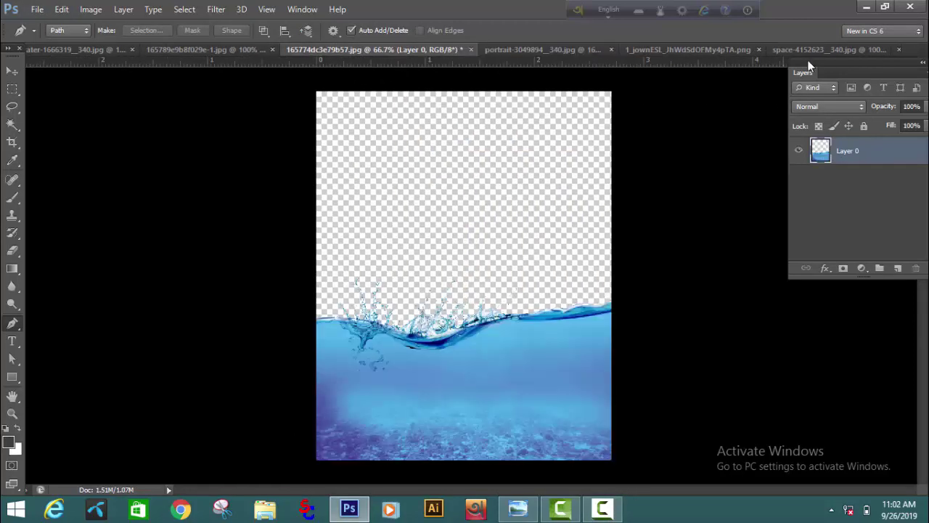
{"action": "left_click", "coordinate": [812, 47]}
{"action": "left_click", "coordinate": [361, 48]}
{"action": "left_click", "coordinate": [226, 51]}
{"action": "left_click", "coordinate": [534, 46]}
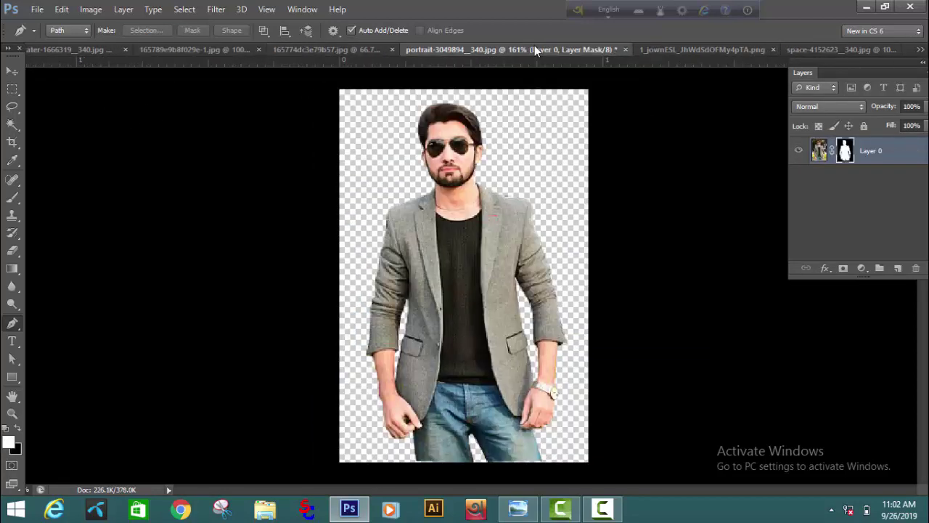
{"action": "left_click", "coordinate": [12, 71]}
{"action": "left_click_drag", "start_coordinate": [465, 254], "coordinate": [479, 214]}
Step: Convert the man's layer to a smart object and position him centrally against the brick wall, with his legs at the lower image edge
{"action": "right_click", "coordinate": [884, 148]}
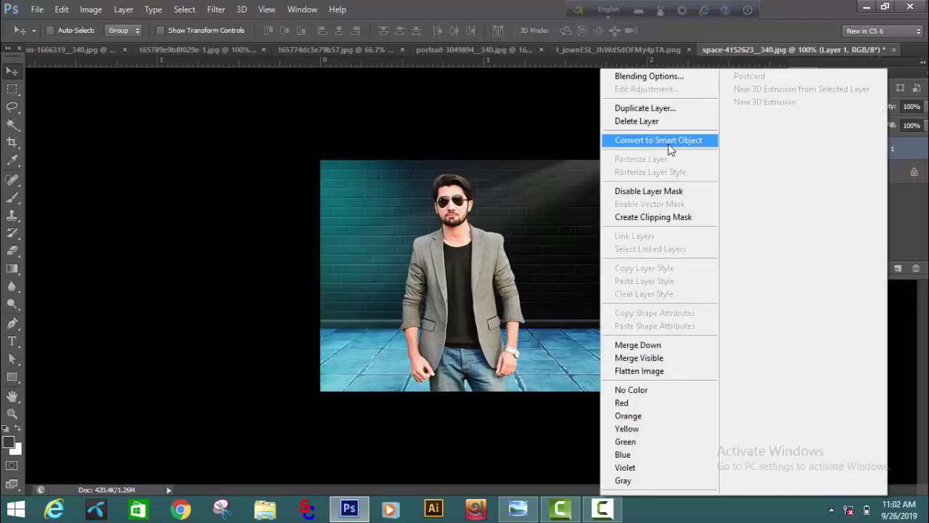
{"action": "left_click", "coordinate": [657, 141]}
{"action": "mouse_move", "coordinate": [499, 244]}
{"action": "left_mouse_down"}
{"action": "mouse_move", "coordinate": [510, 247]}
{"action": "mouse_move", "coordinate": [499, 244]}
{"action": "left_mouse_up"}
{"action": "scroll", "coordinate": [524, 225], "scroll_direction": "up", "scroll_amount": 4}
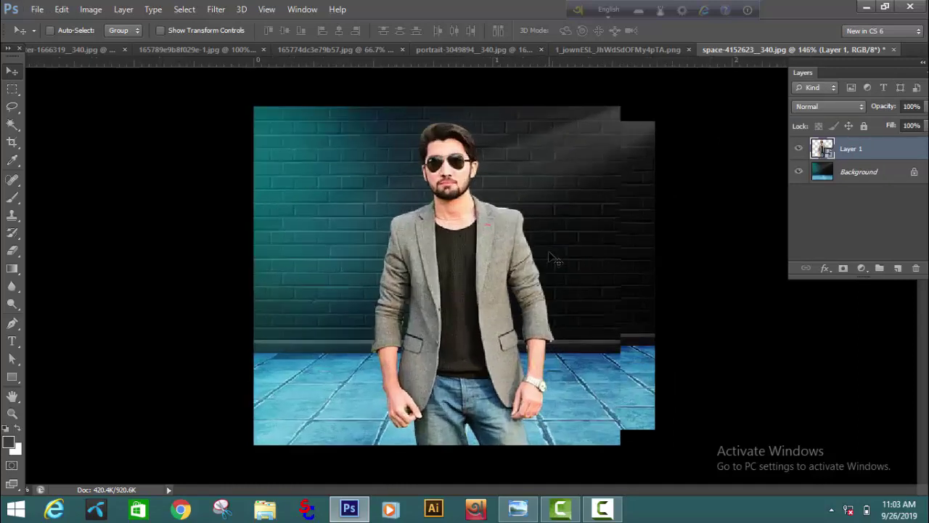
{"action": "left_click_drag", "start_coordinate": [475, 280], "coordinate": [477, 275]}
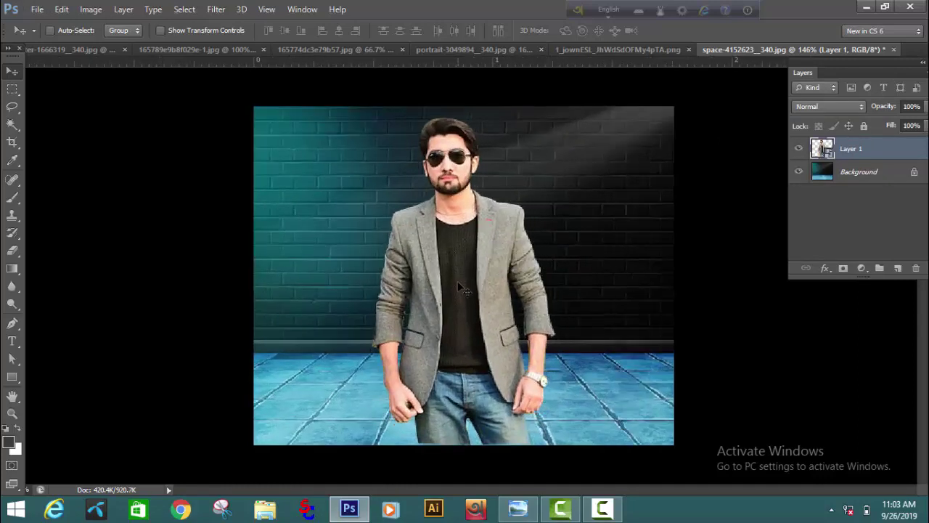
Step: Bring the water splash from 165774dc3e79b57.jpg into the space composition over the man and convert its layer to a smart object
{"action": "left_click", "coordinate": [618, 49]}
{"action": "left_click", "coordinate": [438, 48]}
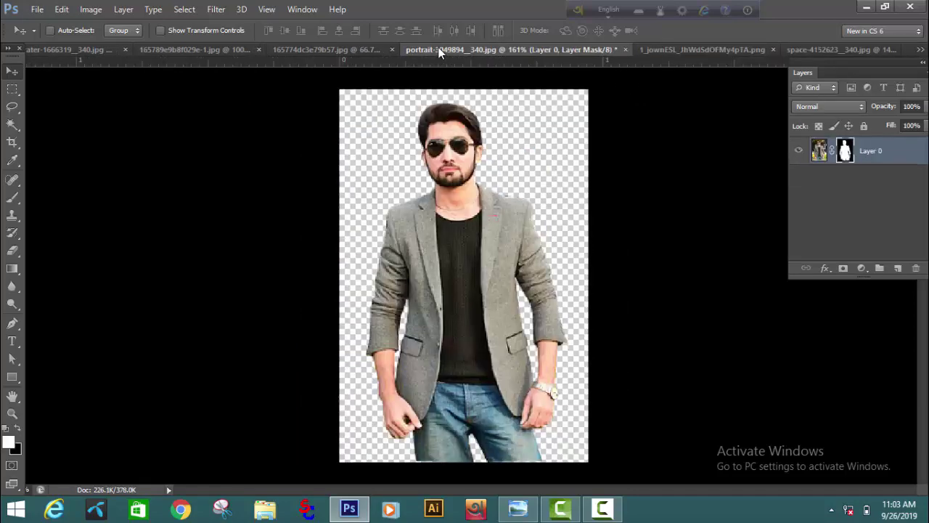
{"action": "left_click", "coordinate": [294, 50]}
{"action": "left_click", "coordinate": [798, 50]}
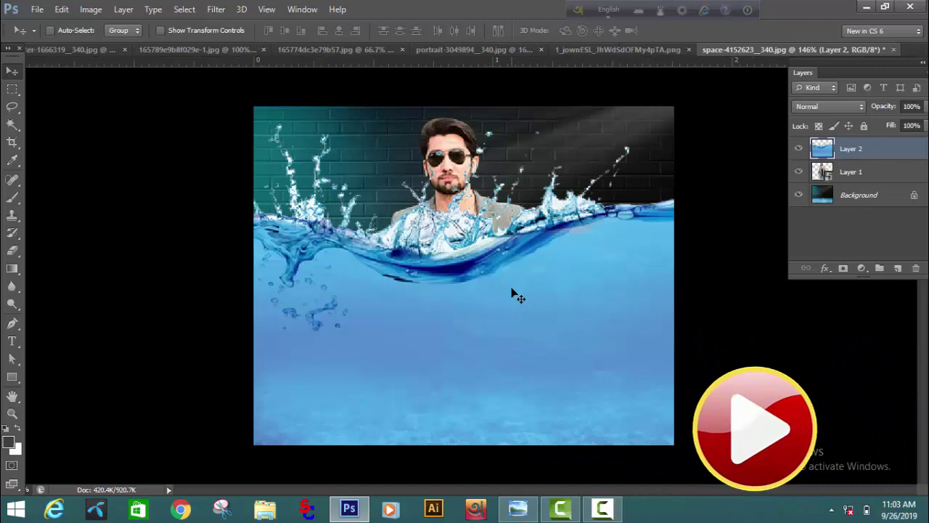
{"action": "left_click_drag", "start_coordinate": [512, 295], "coordinate": [543, 311]}
{"action": "right_click", "coordinate": [866, 149]}
{"action": "left_click", "coordinate": [653, 139]}
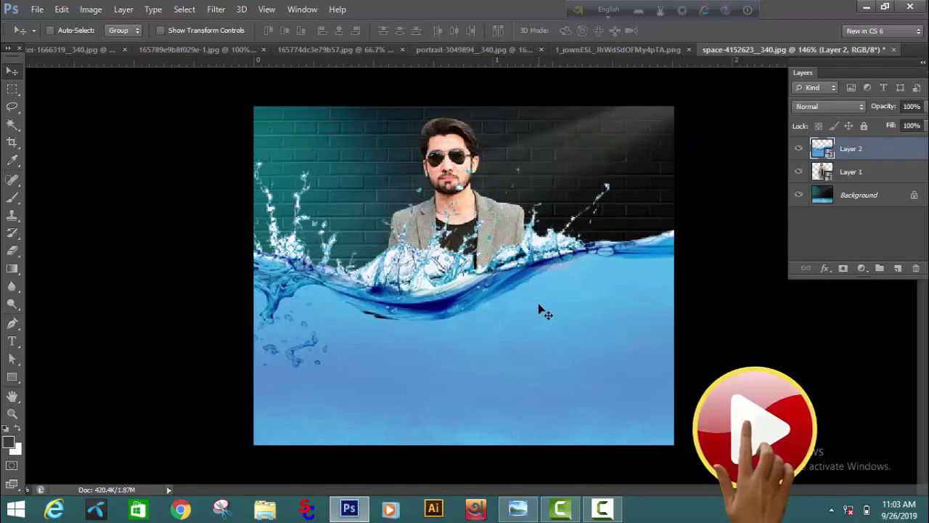
Step: Scale the splash layer to about 66.8% wide and 66.3% high and place its waterline across the man's lower torso
{"action": "key", "text": "ctrl+t"}
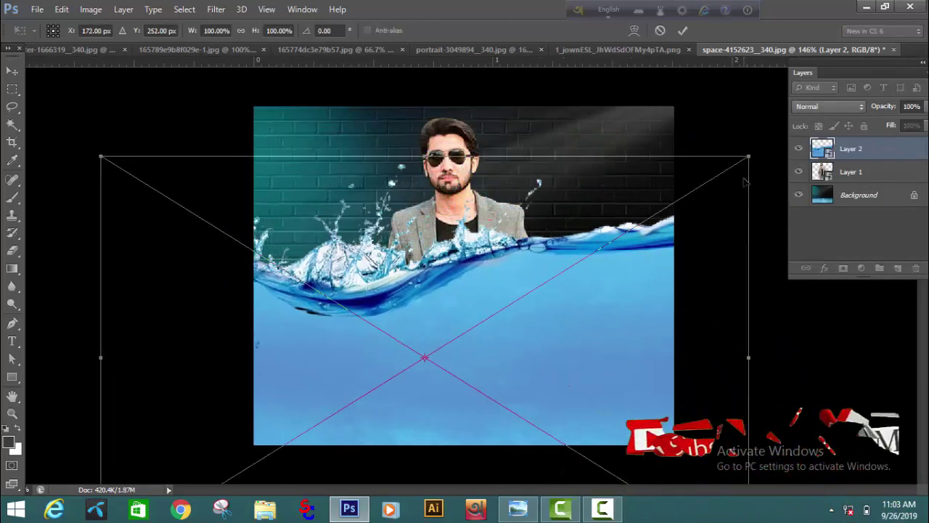
{"action": "left_click_drag", "start_coordinate": [744, 173], "coordinate": [639, 215]}
{"action": "left_click_drag", "start_coordinate": [617, 284], "coordinate": [642, 275]}
{"action": "left_click_drag", "start_coordinate": [665, 211], "coordinate": [676, 204]}
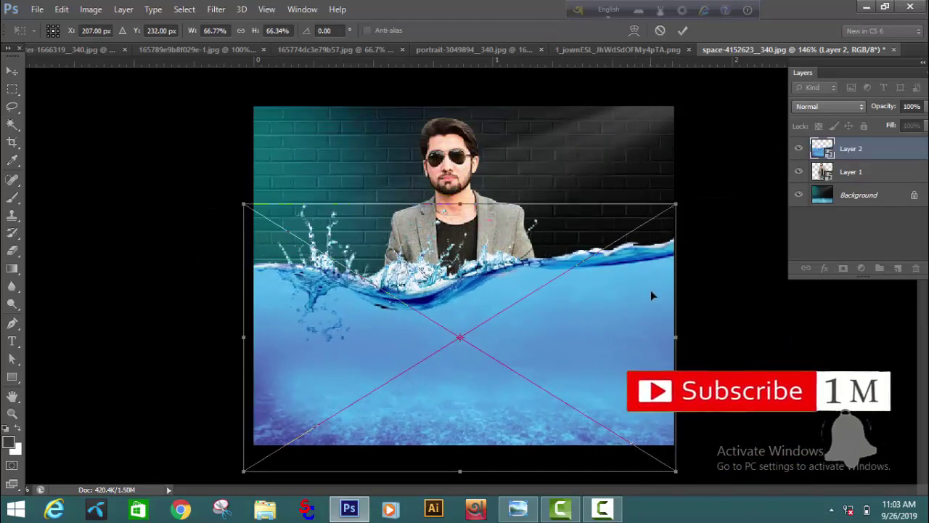
{"action": "left_click_drag", "start_coordinate": [649, 288], "coordinate": [613, 319]}
{"action": "left_click", "coordinate": [682, 30]}
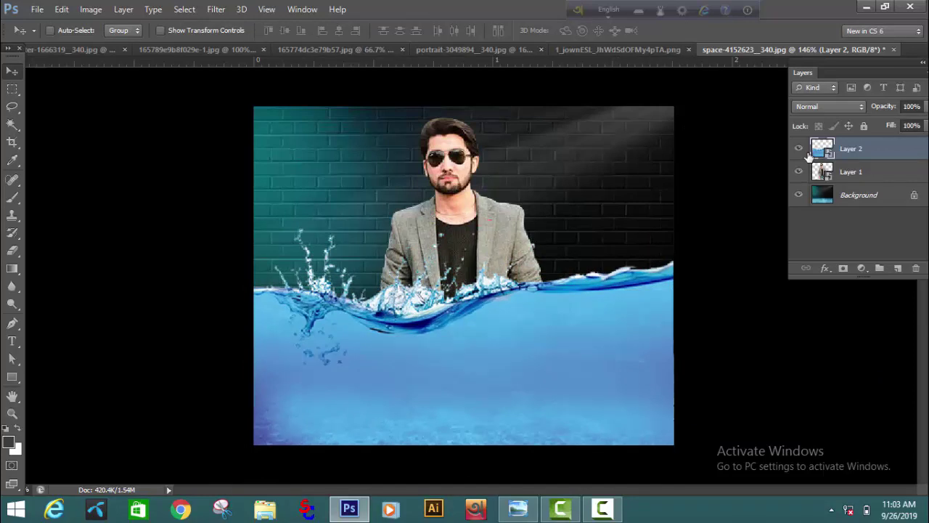
{"action": "left_click_drag", "start_coordinate": [622, 345], "coordinate": [622, 339]}
Step: Keep the splash layer at 100% opacity and set its blend mode to Screen
{"action": "left_click", "coordinate": [924, 107]}
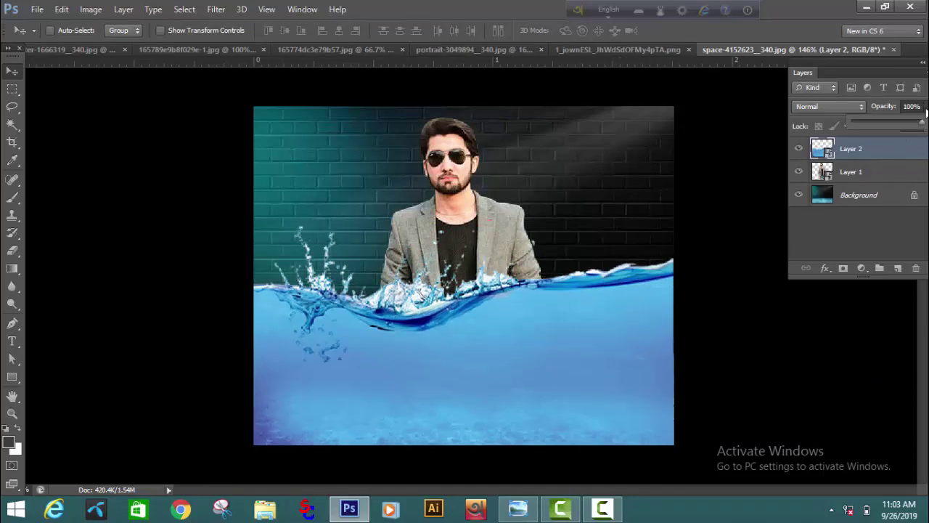
{"action": "mouse_move", "coordinate": [919, 124]}
{"action": "left_mouse_down"}
{"action": "mouse_move", "coordinate": [897, 127]}
{"action": "mouse_move", "coordinate": [923, 123]}
{"action": "left_mouse_up"}
{"action": "left_click", "coordinate": [823, 109]}
{"action": "left_click", "coordinate": [805, 230]}
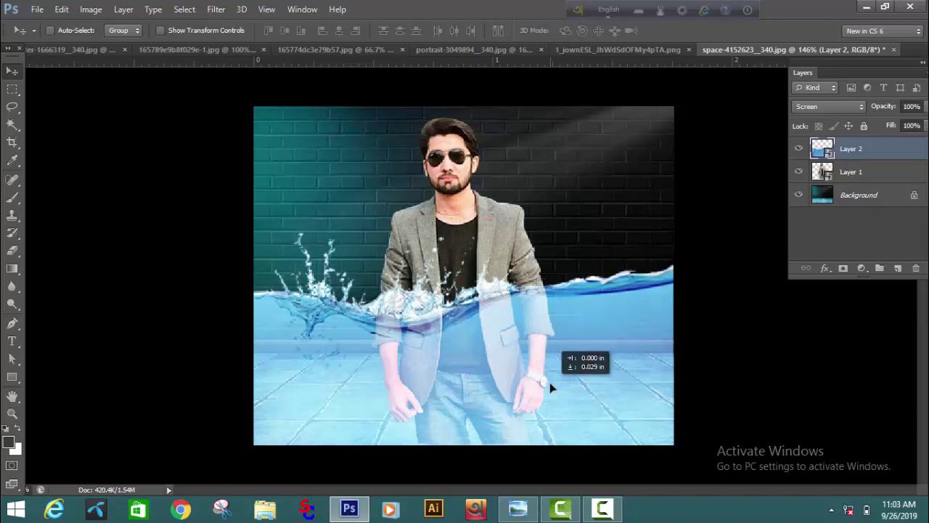
Step: Bring the wave strip from 165789e9b8f029e-1.jpg into the space composition and convert its layer to a smart object
{"action": "left_click", "coordinate": [357, 51]}
{"action": "left_click", "coordinate": [508, 50]}
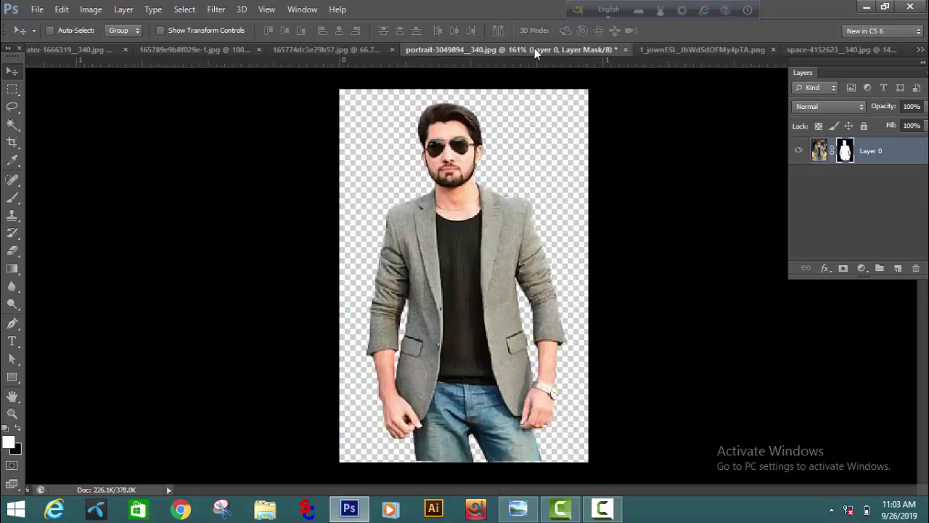
{"action": "left_click", "coordinate": [659, 50]}
{"action": "left_click", "coordinate": [286, 50]}
{"action": "left_click", "coordinate": [206, 50]}
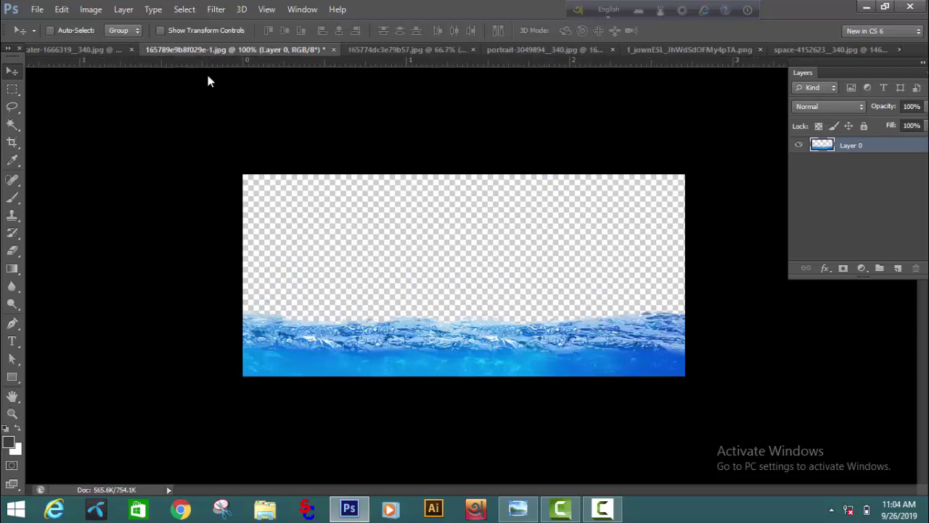
{"action": "left_click_drag", "start_coordinate": [402, 358], "coordinate": [494, 392]}
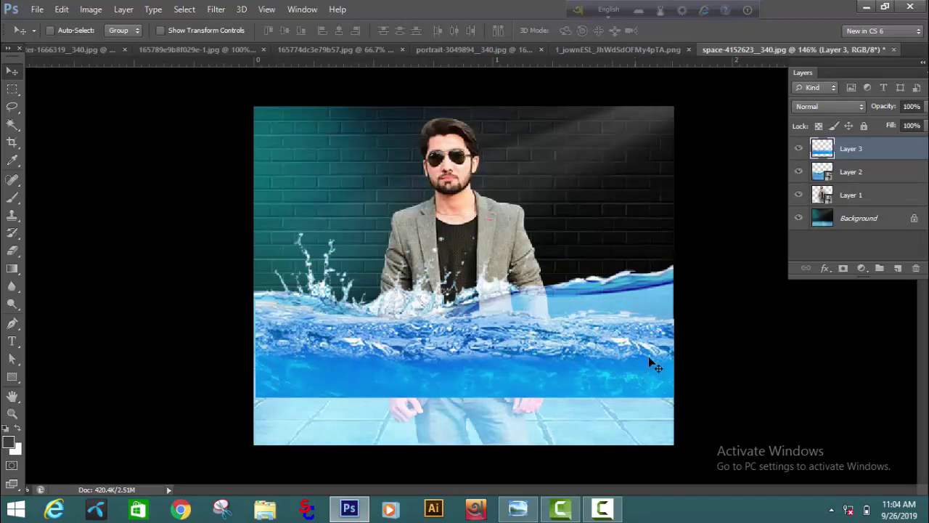
{"action": "right_click", "coordinate": [870, 156]}
{"action": "left_click", "coordinate": [666, 143]}
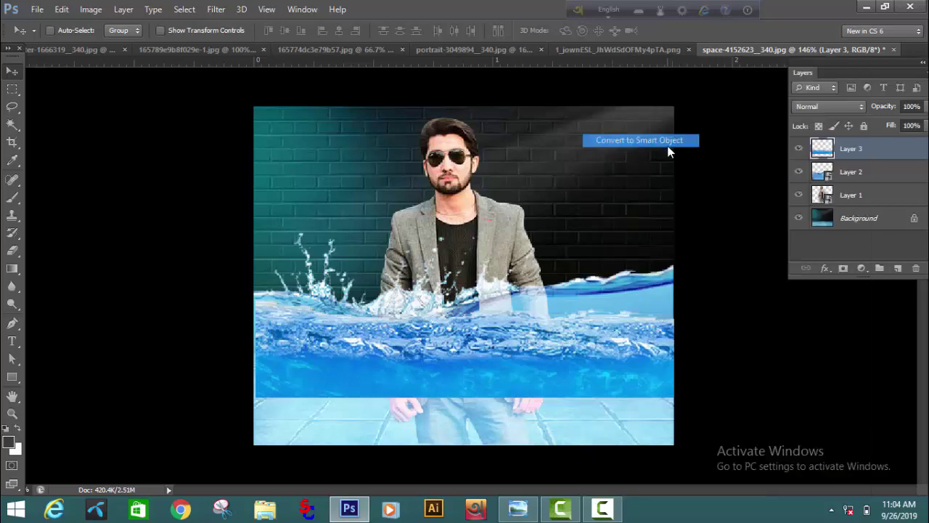
Step: Scale the wave strip to about 67.9% wide and 68.4% high, rotate it -0.54° and fit it across the image below the splash
{"action": "key", "text": "ctrl+t"}
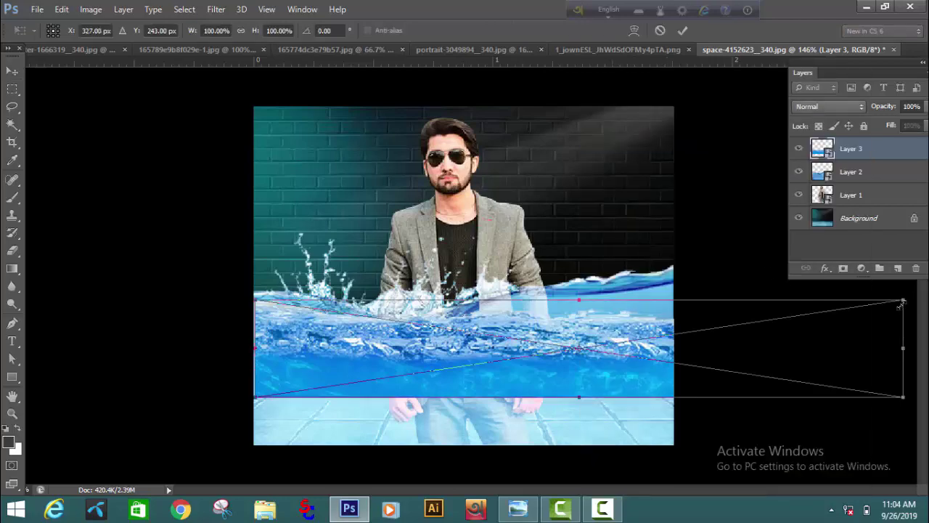
{"action": "left_click_drag", "start_coordinate": [901, 302], "coordinate": [767, 321]}
{"action": "left_click_drag", "start_coordinate": [677, 354], "coordinate": [580, 342]}
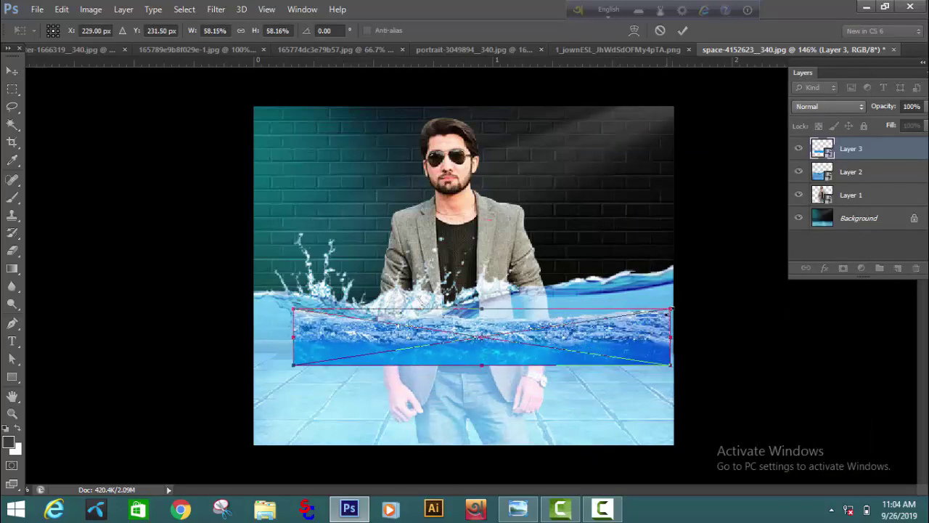
{"action": "left_click_drag", "start_coordinate": [671, 309], "coordinate": [701, 292]}
{"action": "left_click_drag", "start_coordinate": [675, 336], "coordinate": [667, 326]}
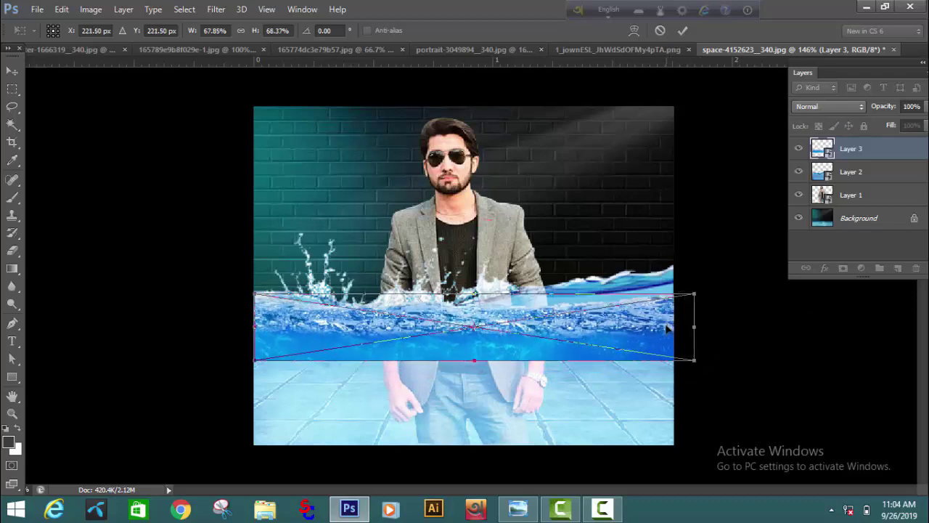
{"action": "left_click_drag", "start_coordinate": [706, 288], "coordinate": [705, 289]}
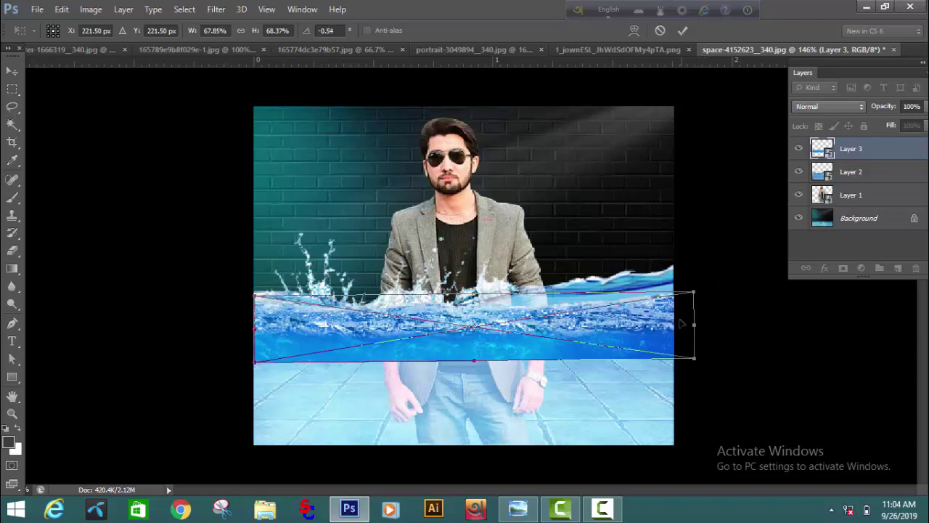
{"action": "left_click_drag", "start_coordinate": [682, 324], "coordinate": [670, 337]}
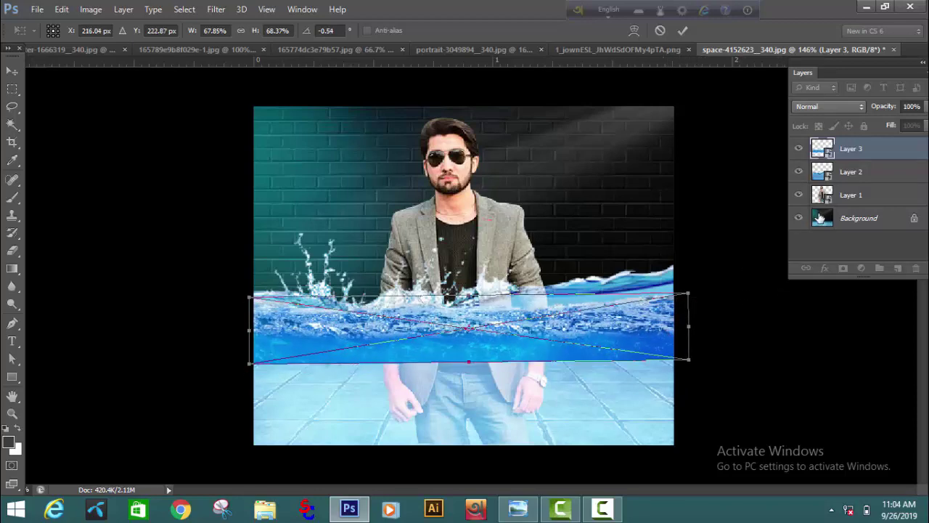
{"action": "left_click", "coordinate": [682, 30]}
Step: Shift the wave strip slightly lower, nudge the splash layer down and to the right, and check the splash by toggling its visibility
{"action": "mouse_move", "coordinate": [834, 148]}
{"action": "left_mouse_down"}
{"action": "mouse_move", "coordinate": [840, 182]}
{"action": "mouse_move", "coordinate": [847, 145]}
{"action": "left_mouse_up"}
{"action": "left_click_drag", "start_coordinate": [632, 332], "coordinate": [622, 349]}
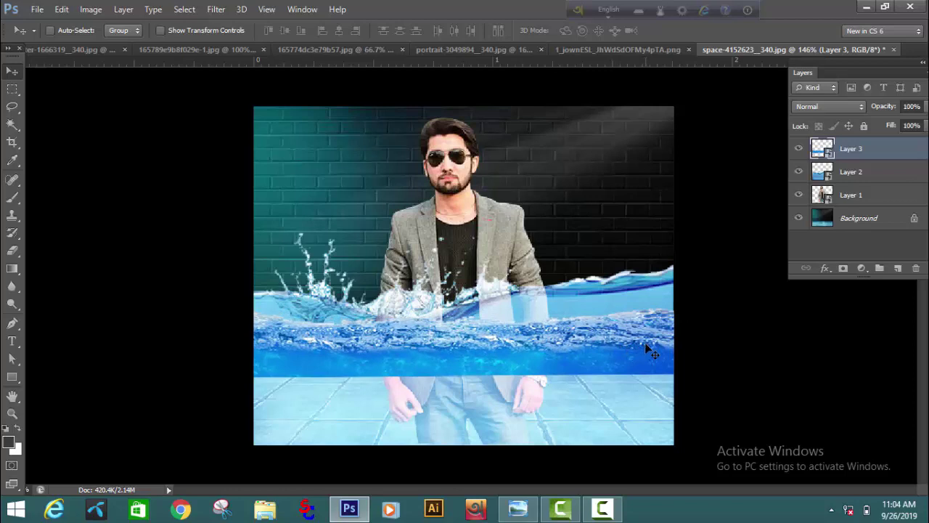
{"action": "left_click", "coordinate": [853, 170]}
{"action": "mouse_move", "coordinate": [659, 312]}
{"action": "left_mouse_down"}
{"action": "mouse_move", "coordinate": [653, 304]}
{"action": "mouse_move", "coordinate": [662, 309]}
{"action": "left_mouse_up"}
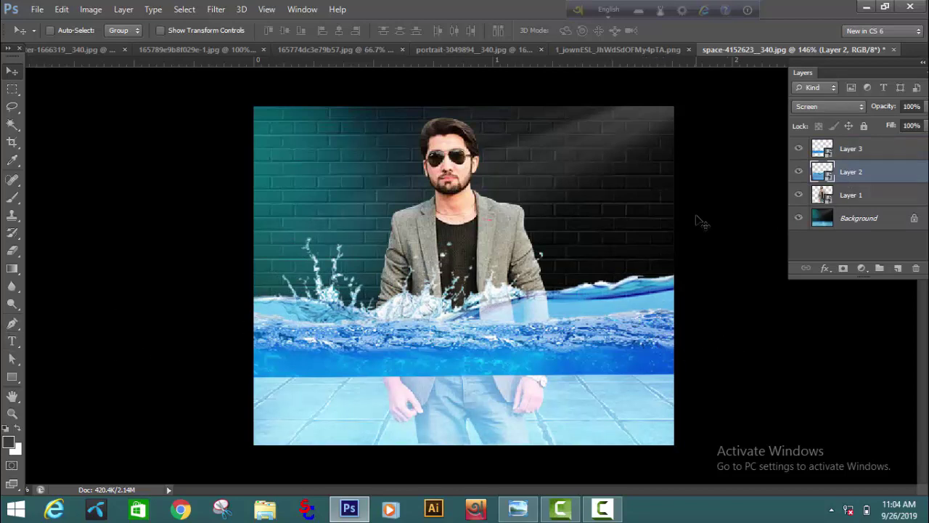
{"action": "left_click", "coordinate": [800, 173]}
{"action": "left_click", "coordinate": [800, 174]}
Step: Rasterize the wave strip on Layer 3 and soften its hard lower edge using the Eraser at size 30
{"action": "left_click", "coordinate": [841, 152]}
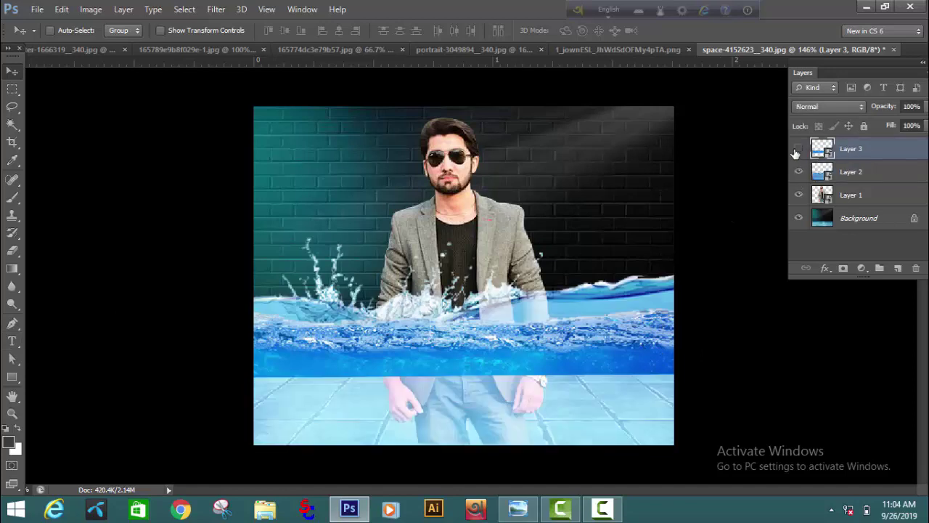
{"action": "left_click", "coordinate": [797, 150]}
{"action": "left_click", "coordinate": [796, 151]}
{"action": "left_click", "coordinate": [13, 250]}
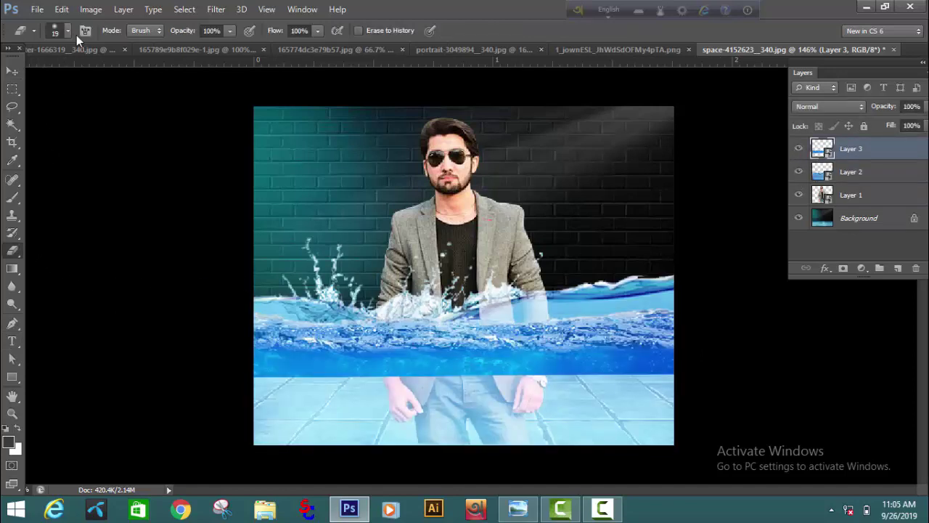
{"action": "left_click", "coordinate": [68, 32]}
{"action": "left_click", "coordinate": [255, 391]}
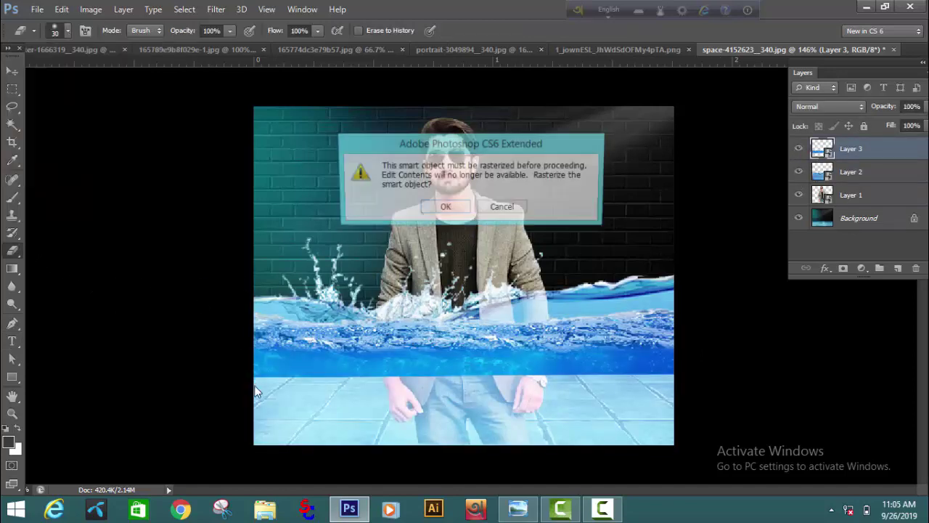
{"action": "left_click", "coordinate": [443, 207]}
{"action": "mouse_move", "coordinate": [315, 383]}
{"action": "left_mouse_down"}
{"action": "mouse_move", "coordinate": [482, 376]}
{"action": "mouse_move", "coordinate": [678, 388]}
{"action": "mouse_move", "coordinate": [605, 398]}
{"action": "mouse_move", "coordinate": [647, 382]}
{"action": "mouse_move", "coordinate": [548, 394]}
{"action": "mouse_move", "coordinate": [681, 389]}
{"action": "mouse_move", "coordinate": [244, 385]}
{"action": "mouse_move", "coordinate": [576, 394]}
{"action": "mouse_move", "coordinate": [691, 381]}
{"action": "mouse_move", "coordinate": [693, 362]}
{"action": "mouse_move", "coordinate": [693, 373]}
{"action": "mouse_move", "coordinate": [643, 393]}
{"action": "mouse_move", "coordinate": [627, 380]}
{"action": "mouse_move", "coordinate": [531, 406]}
{"action": "left_mouse_up"}
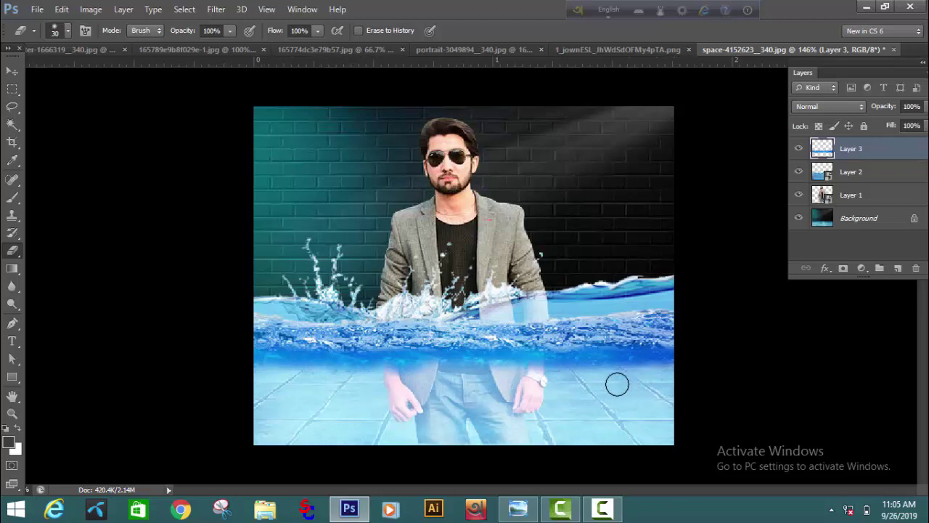
Step: Bring the Pepsi can from 1_jownESL_JhWdSdOFMy4pTA.png into the space composition
{"action": "left_click", "coordinate": [12, 70]}
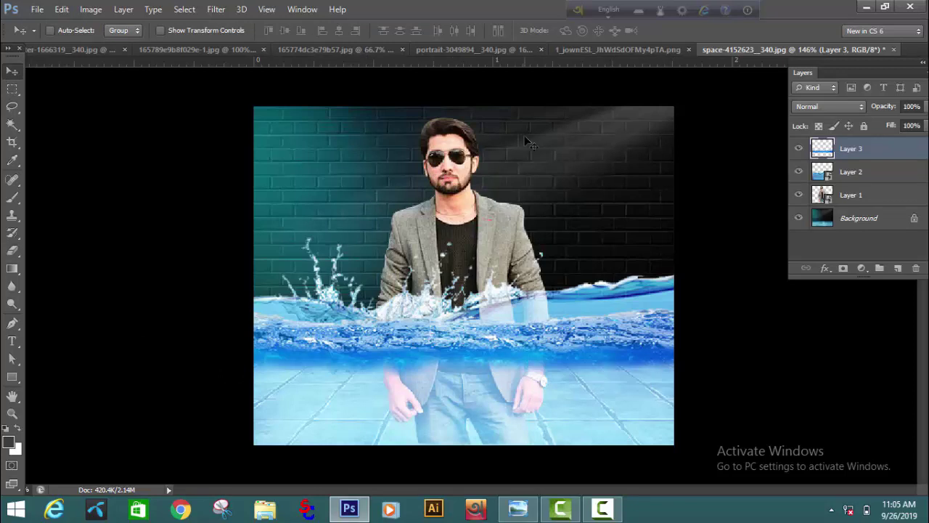
{"action": "scroll", "coordinate": [581, 177], "scroll_direction": "down", "scroll_amount": 3}
{"action": "scroll", "coordinate": [624, 171], "scroll_direction": "up", "scroll_amount": 2}
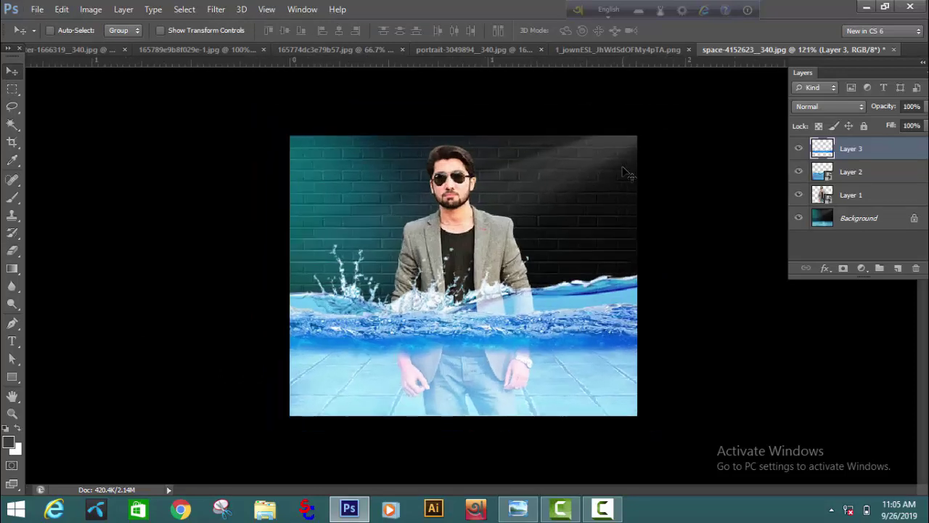
{"action": "left_click", "coordinate": [643, 49]}
{"action": "left_click_drag", "start_coordinate": [566, 181], "coordinate": [466, 213]}
Step: Scale the can to 16.85% wide and 16.69% high, rotate it 40.83° and place it at the splash left of the man
{"action": "key", "text": "ctrl+t"}
{"action": "left_click_drag", "start_coordinate": [498, 174], "coordinate": [358, 283]}
{"action": "key", "text": "ctrl+z"}
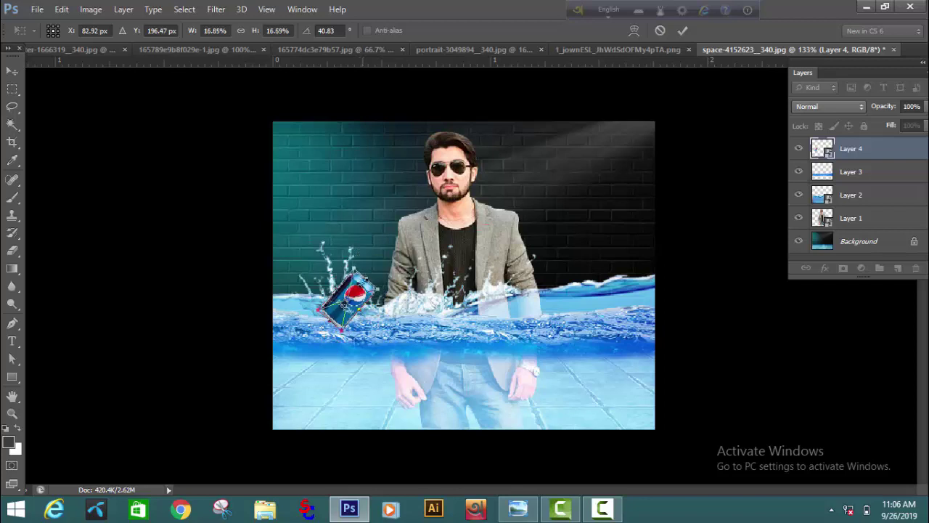
{"action": "left_click", "coordinate": [12, 71]}
{"action": "left_click", "coordinate": [416, 200]}
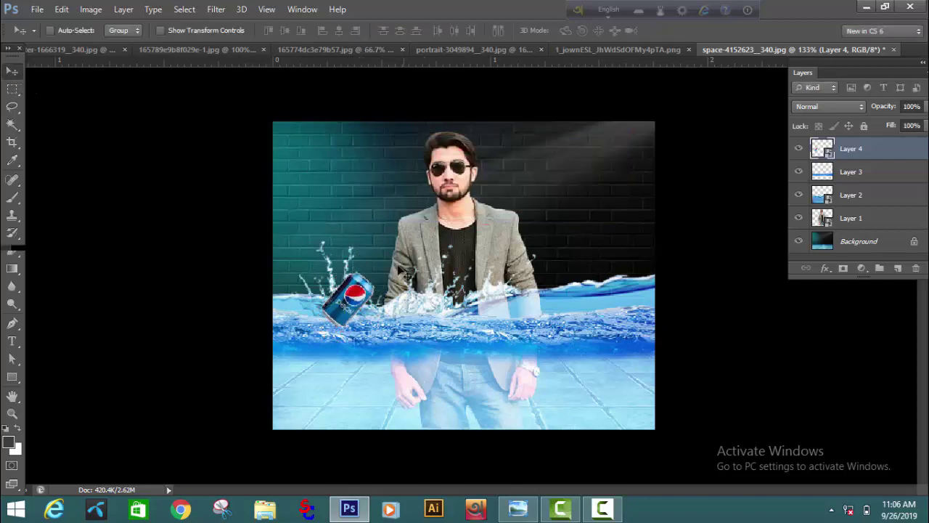
Step: Shift the can slightly left and move Layer 4 below Layer 3 so the waves overlap its base
{"action": "left_click_drag", "start_coordinate": [371, 291], "coordinate": [353, 298]}
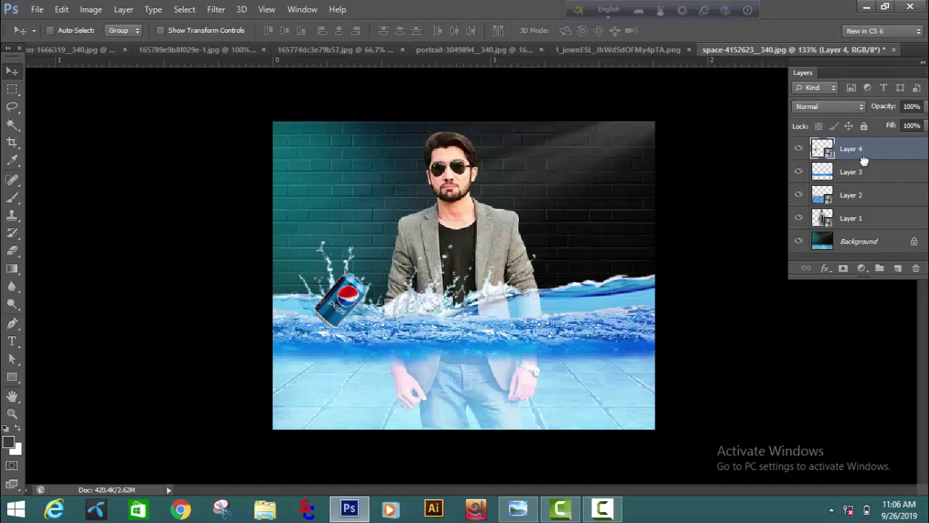
{"action": "left_click_drag", "start_coordinate": [863, 161], "coordinate": [864, 191]}
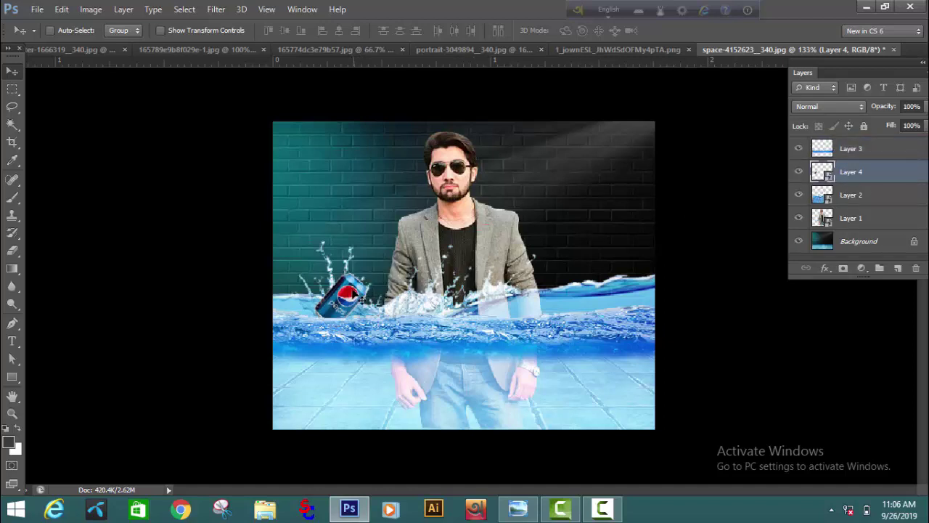
Step: Duplicate the can into the water on the right of the man and rotate the copy to -31.19°
{"action": "left_click_drag", "start_coordinate": [354, 294], "coordinate": [574, 263]}
{"action": "key", "text": "ctrl+t"}
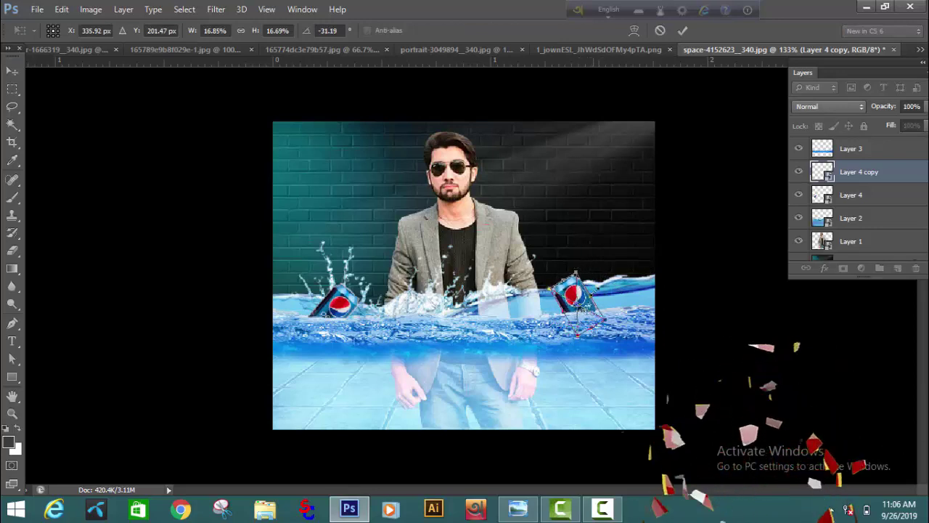
{"action": "left_click", "coordinate": [682, 30]}
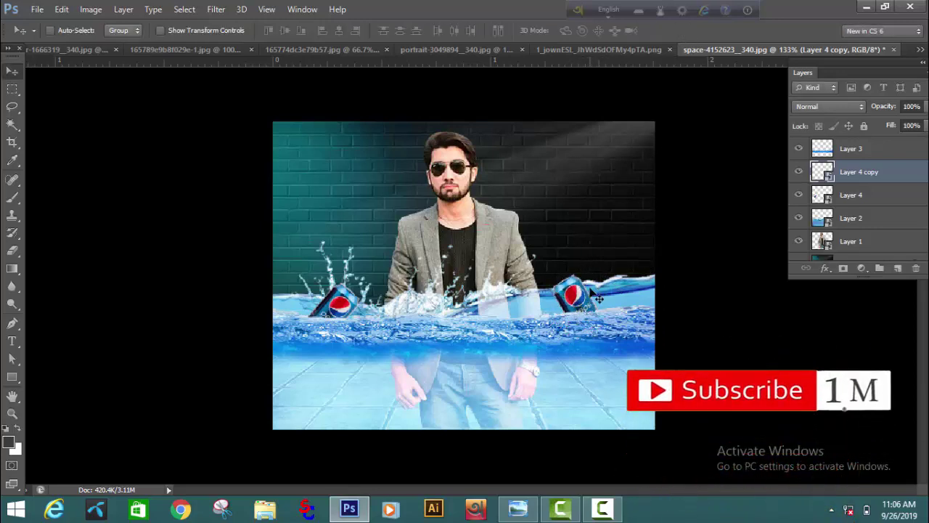
Step: Rotate the can copy further counter-clockwise and shift it slightly down and to the right
{"action": "key", "text": "ctrl+t"}
{"action": "left_click_drag", "start_coordinate": [601, 289], "coordinate": [584, 218]}
{"action": "left_click_drag", "start_coordinate": [581, 299], "coordinate": [589, 306]}
{"action": "left_click", "coordinate": [682, 32]}
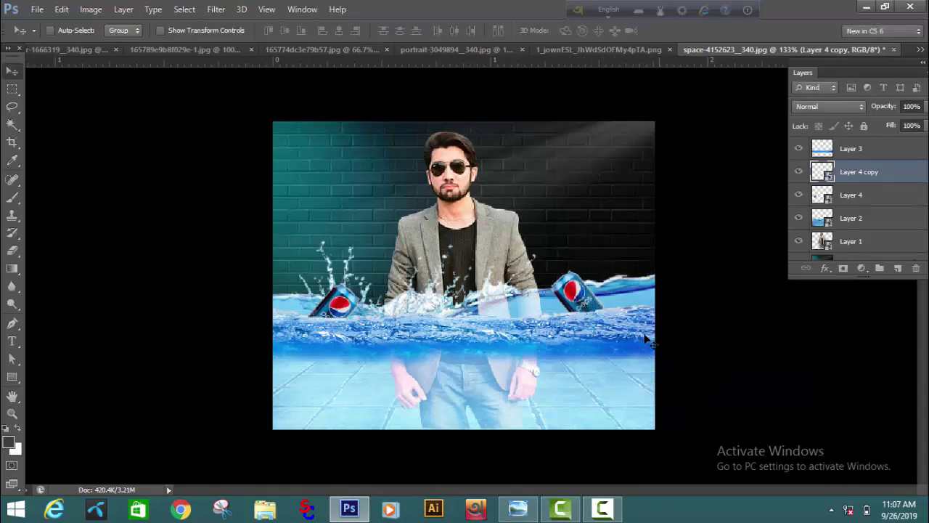
Step: Nudge the can copy lower into the waves, trying it farther right before bringing it back beside the man's arm
{"action": "key", "text": "Down"}
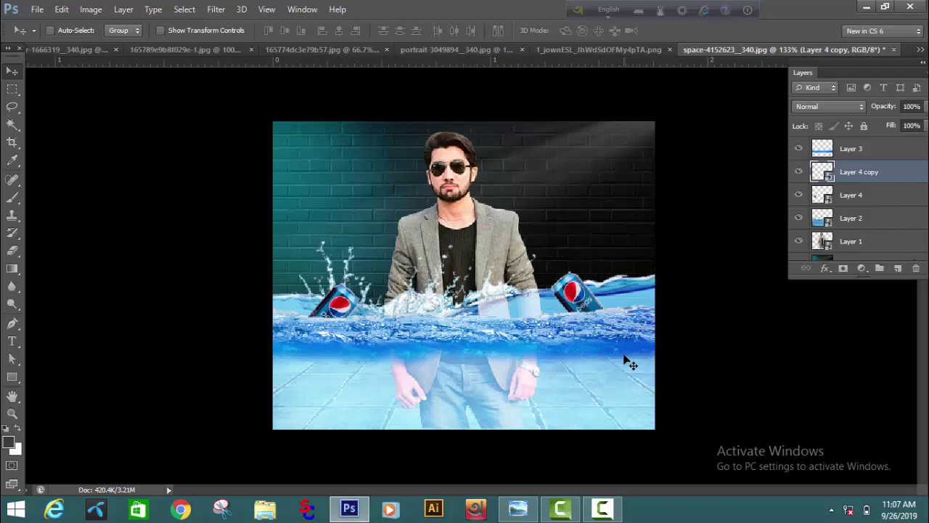
{"action": "key", "text": "Down"}
{"action": "key", "text": "Down"}
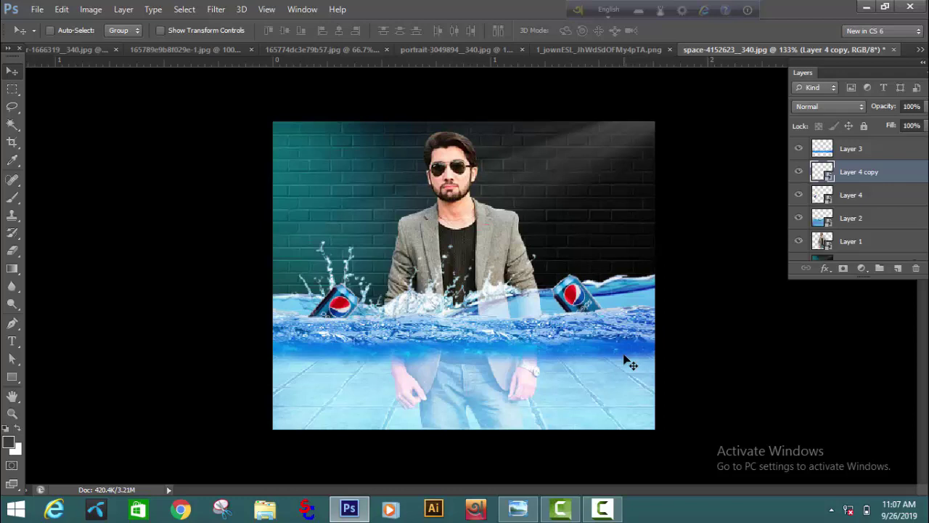
{"action": "key", "text": "shift+Right"}
{"action": "key", "text": "shift+Right"}
{"action": "key", "text": "shift+Right"}
{"action": "key", "text": "shift+Right"}
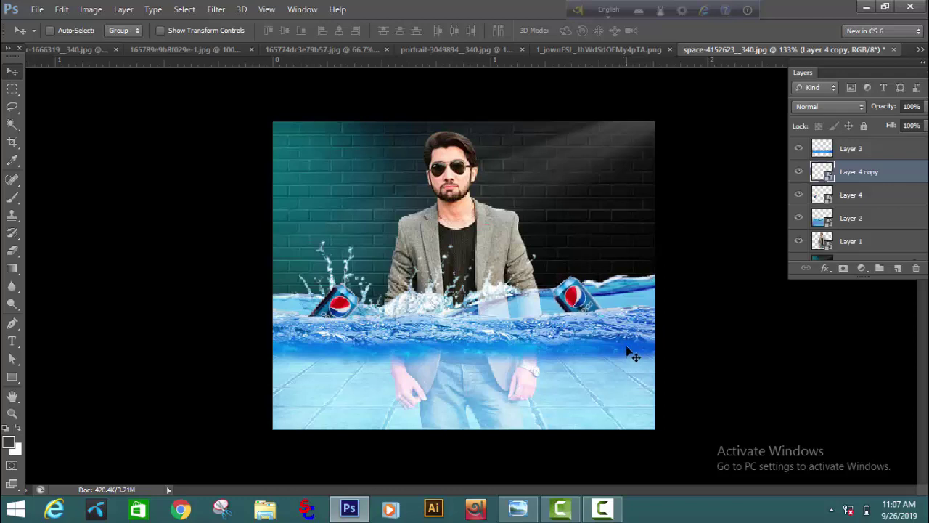
{"action": "key", "text": "Right"}
{"action": "key", "text": "Right"}
{"action": "key", "text": "Right"}
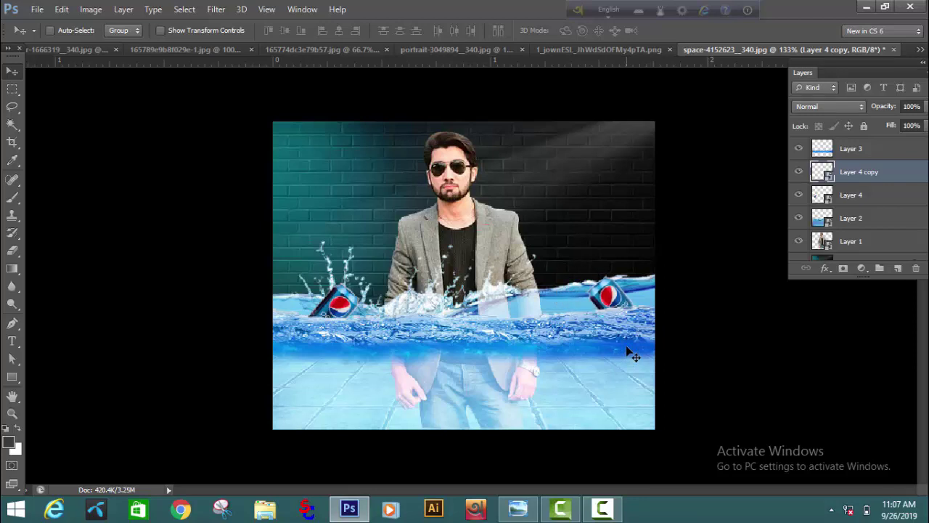
{"action": "key", "text": "shift+Left"}
{"action": "key", "text": "shift+Left"}
{"action": "key", "text": "shift+Left"}
{"action": "key", "text": "shift+Left"}
{"action": "key", "text": "shift+Left"}
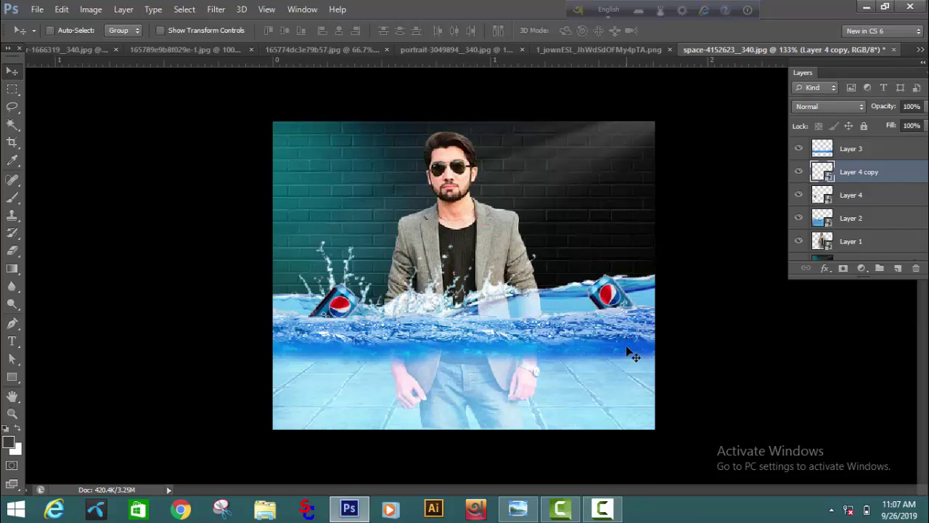
{"action": "key", "text": "Down"}
{"action": "key", "text": "Down"}
{"action": "key", "text": "Down"}
{"action": "key", "text": "Down"}
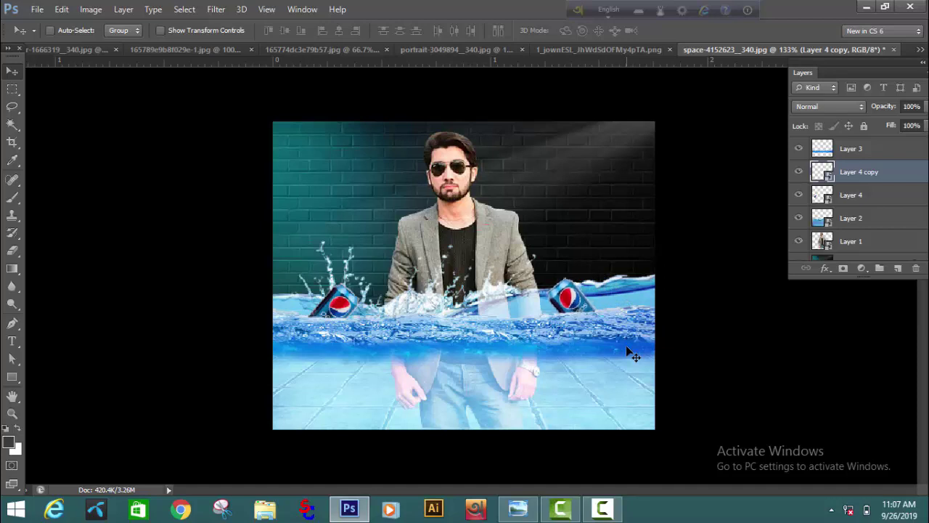
Step: Cut the splash area out of 165774dc3e79b57.jpg using a rectangular marquee selection
{"action": "left_click", "coordinate": [637, 52]}
{"action": "left_click", "coordinate": [473, 51]}
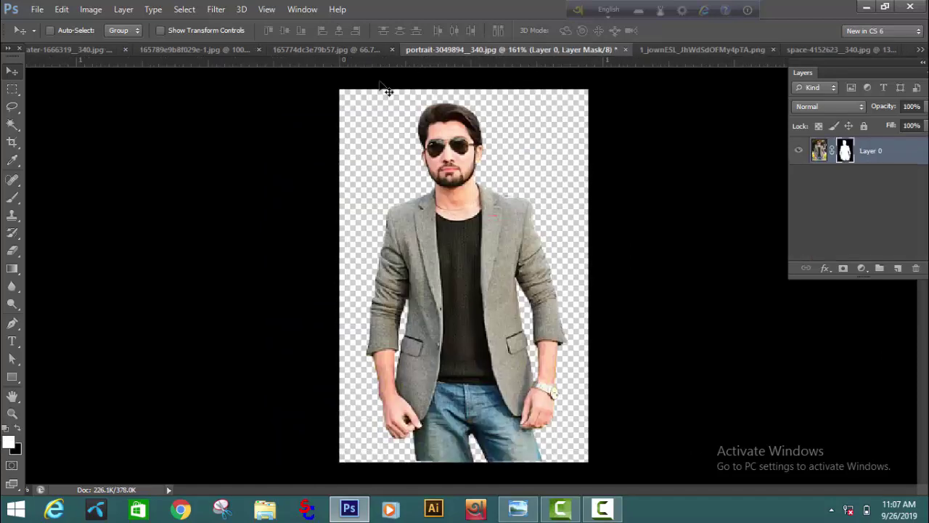
{"action": "left_click", "coordinate": [324, 52]}
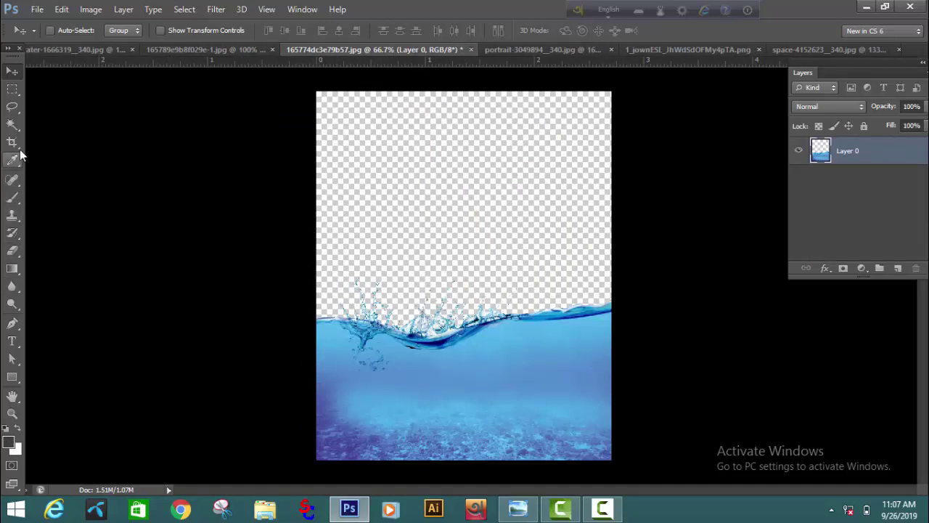
{"action": "left_click", "coordinate": [12, 88]}
{"action": "left_click_drag", "start_coordinate": [351, 275], "coordinate": [490, 357]}
{"action": "left_click", "coordinate": [62, 9]}
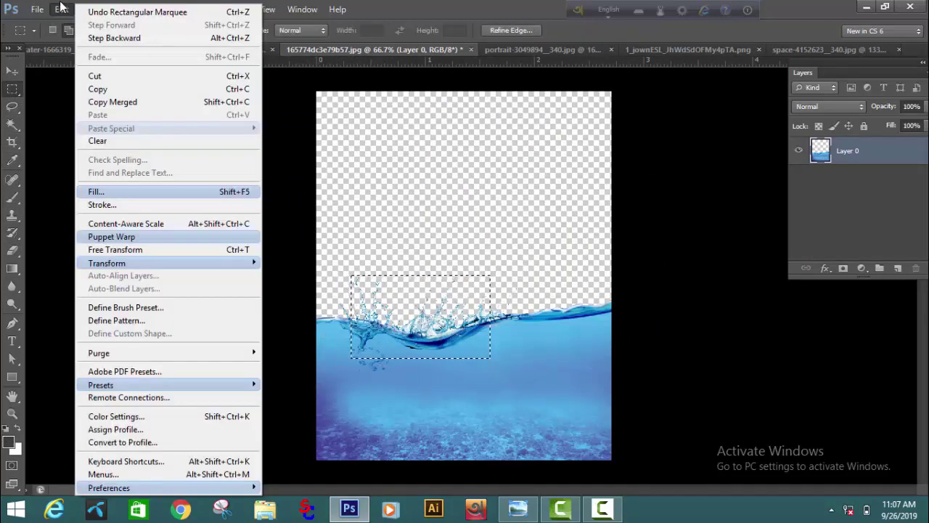
{"action": "left_click", "coordinate": [121, 82]}
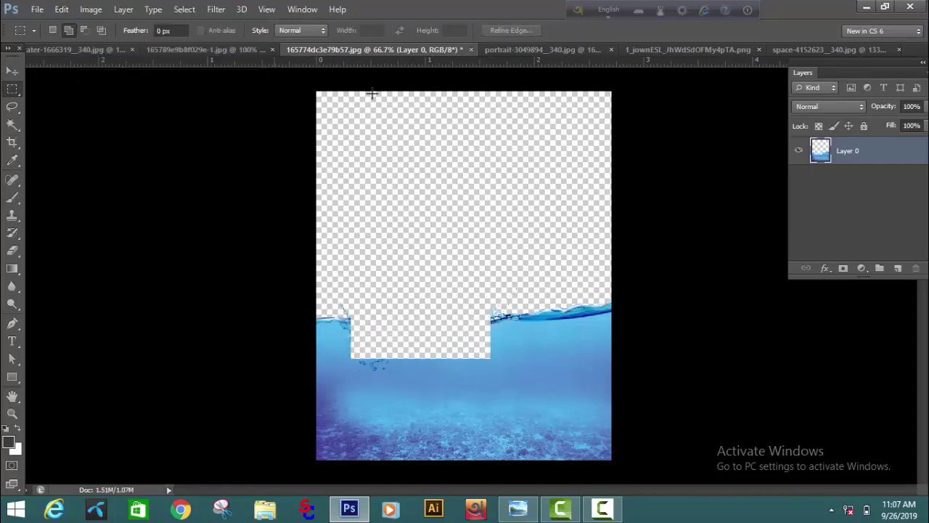
Step: Paste the cut splash into the space composition and position it lower right, around the right can
{"action": "left_click", "coordinate": [688, 49]}
{"action": "left_click", "coordinate": [828, 48]}
{"action": "right_click", "coordinate": [513, 227]}
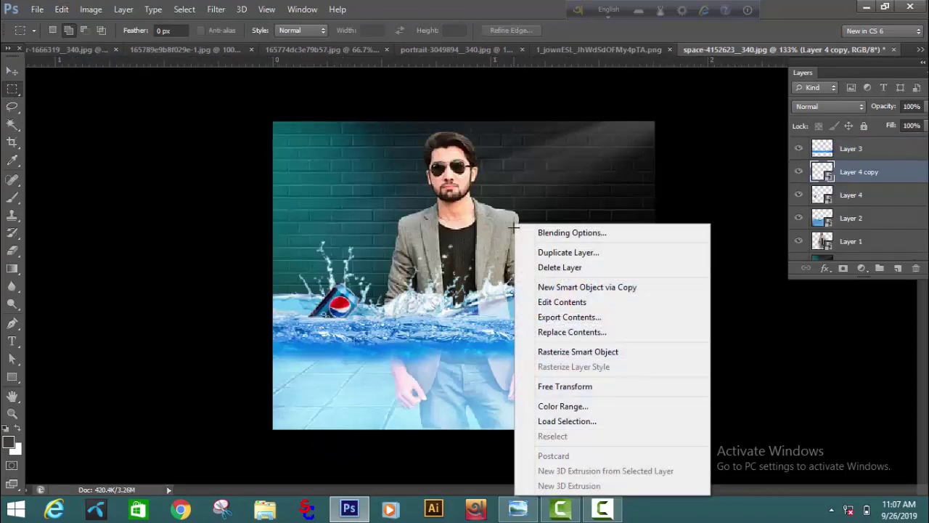
{"action": "left_click", "coordinate": [62, 10]}
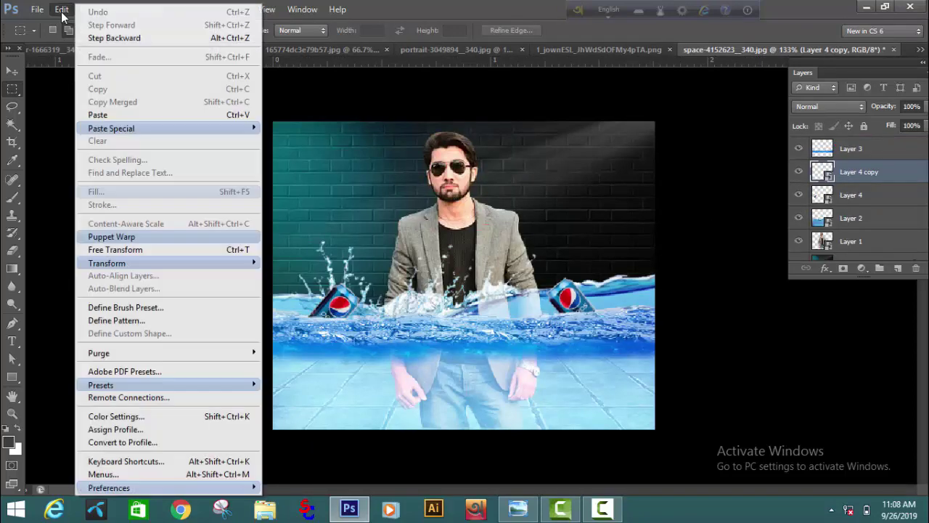
{"action": "left_click", "coordinate": [110, 112]}
{"action": "left_click", "coordinate": [12, 71]}
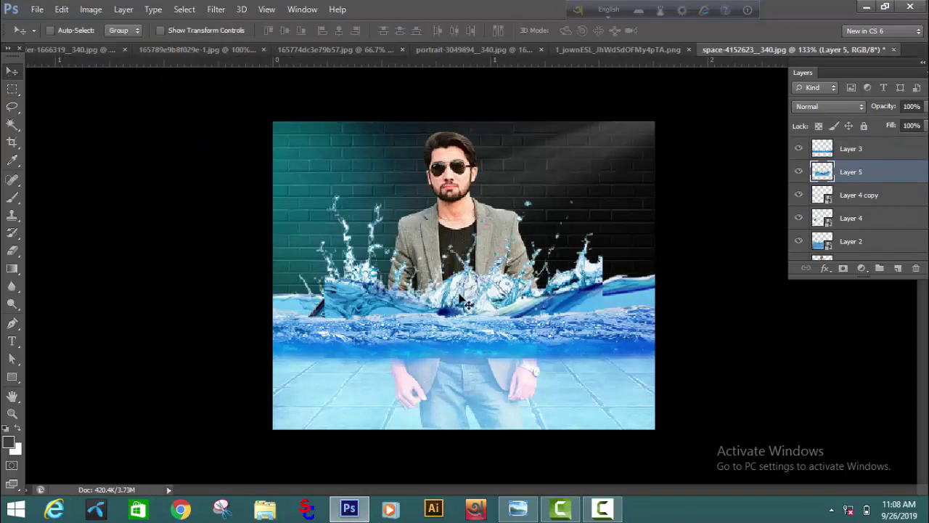
{"action": "left_click_drag", "start_coordinate": [464, 302], "coordinate": [545, 312]}
Step: Erase the pasted splash's hard lower part below the waves on Layer 5 using the Eraser at size 30
{"action": "left_click", "coordinate": [12, 250]}
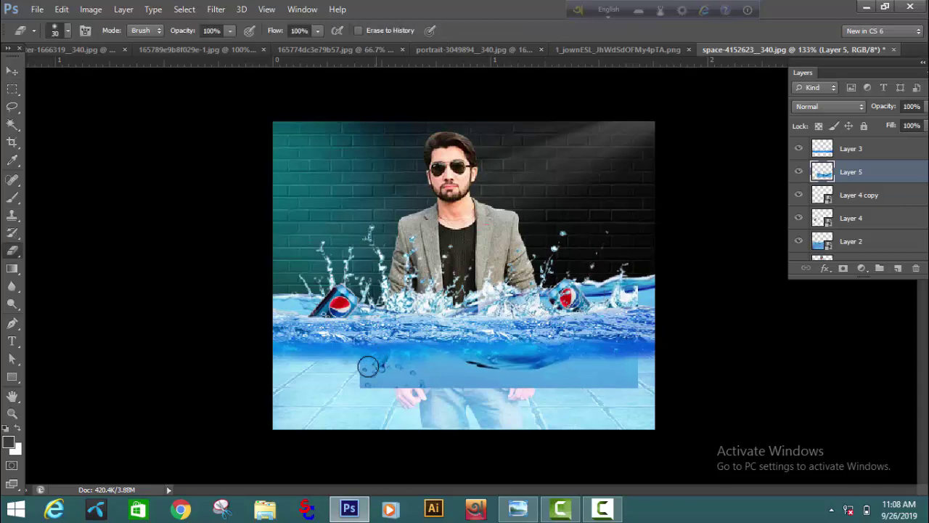
{"action": "mouse_move", "coordinate": [365, 367]}
{"action": "left_mouse_down"}
{"action": "mouse_move", "coordinate": [377, 389]}
{"action": "mouse_move", "coordinate": [354, 383]}
{"action": "mouse_move", "coordinate": [554, 392]}
{"action": "mouse_move", "coordinate": [614, 374]}
{"action": "mouse_move", "coordinate": [396, 389]}
{"action": "mouse_move", "coordinate": [406, 373]}
{"action": "mouse_move", "coordinate": [323, 373]}
{"action": "mouse_move", "coordinate": [564, 379]}
{"action": "mouse_move", "coordinate": [563, 371]}
{"action": "mouse_move", "coordinate": [644, 379]}
{"action": "left_mouse_up"}
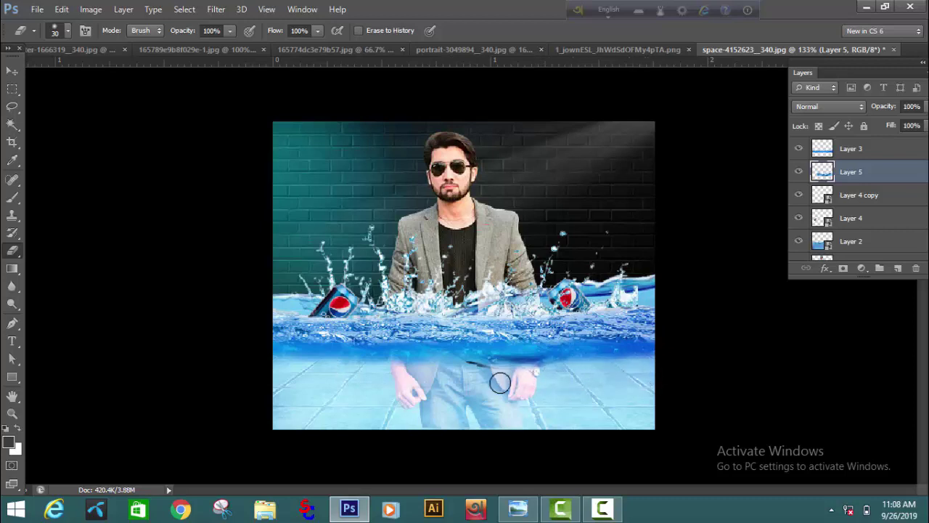
{"action": "left_click_drag", "start_coordinate": [549, 375], "coordinate": [374, 374]}
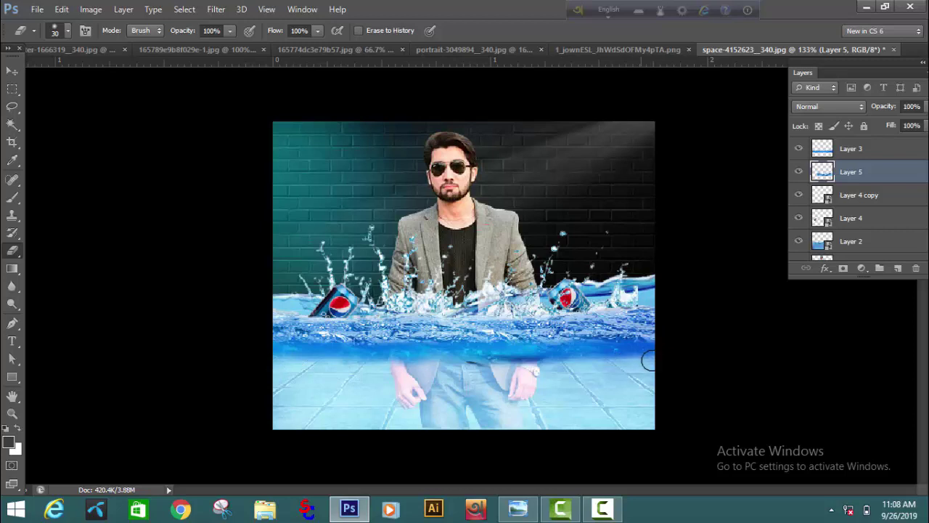
Step: Select all layers from Layer 3 down to Background and merge them into one layer
{"action": "left_click", "coordinate": [14, 72]}
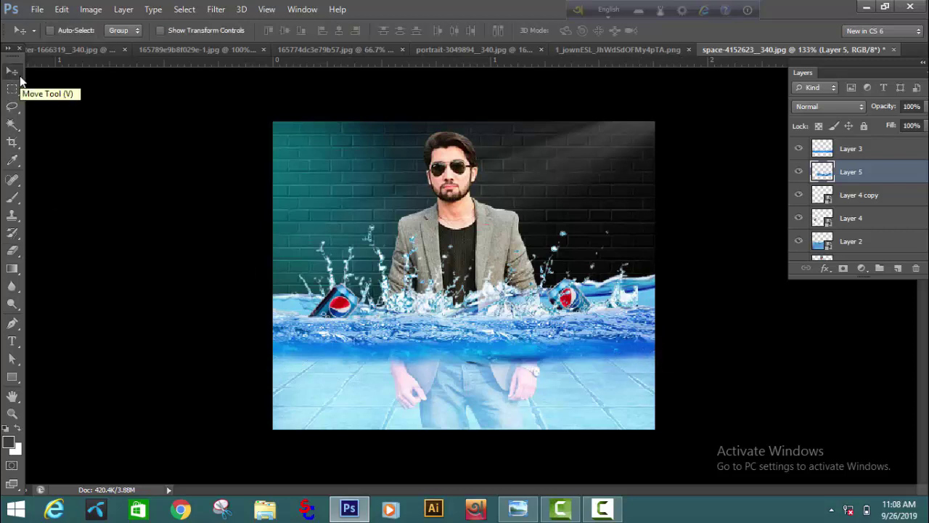
{"action": "key", "text": "alt"}
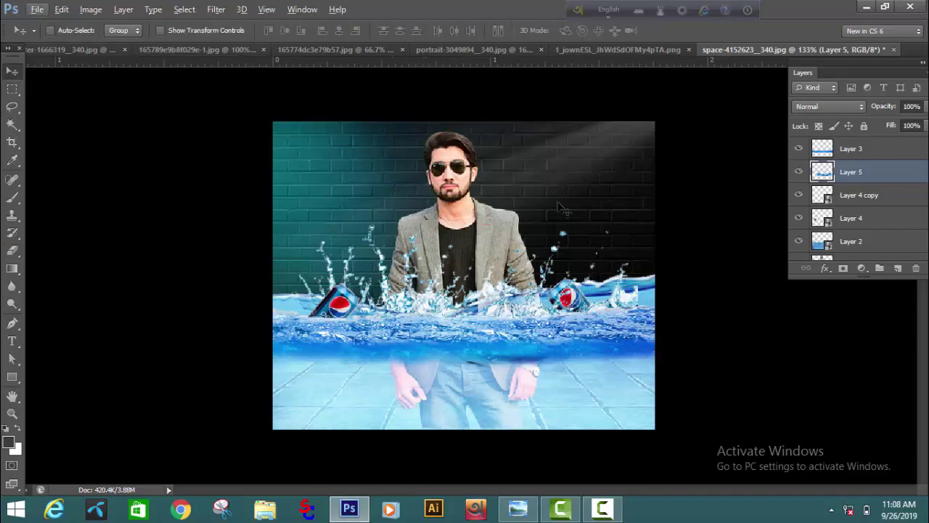
{"action": "left_click", "coordinate": [871, 154], "text": "ctrl"}
{"action": "left_click", "coordinate": [867, 195], "text": "ctrl"}
{"action": "left_click", "coordinate": [869, 219], "text": "ctrl"}
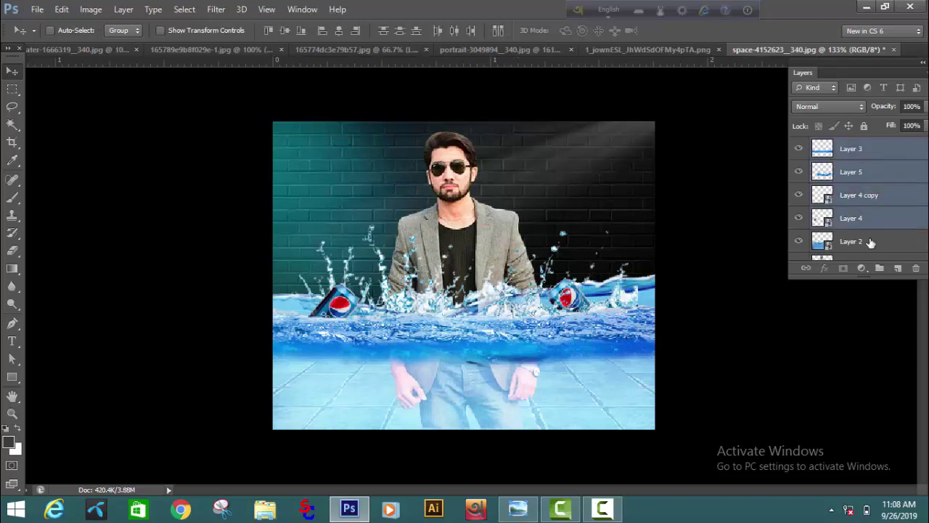
{"action": "left_click", "coordinate": [870, 242], "text": "ctrl"}
{"action": "scroll", "coordinate": [873, 238], "scroll_direction": "down", "scroll_amount": 2}
{"action": "left_click", "coordinate": [875, 230], "text": "ctrl"}
{"action": "left_click", "coordinate": [871, 249], "text": "ctrl"}
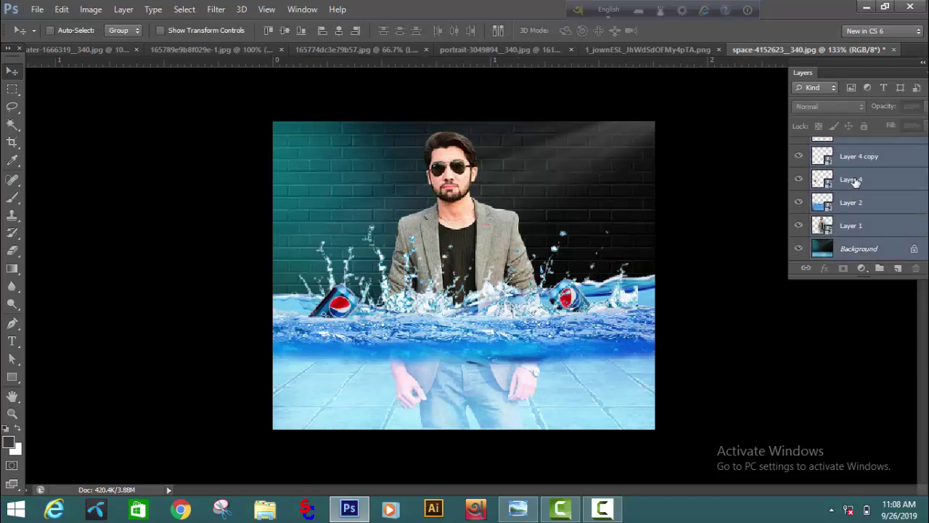
{"action": "right_click", "coordinate": [863, 249]}
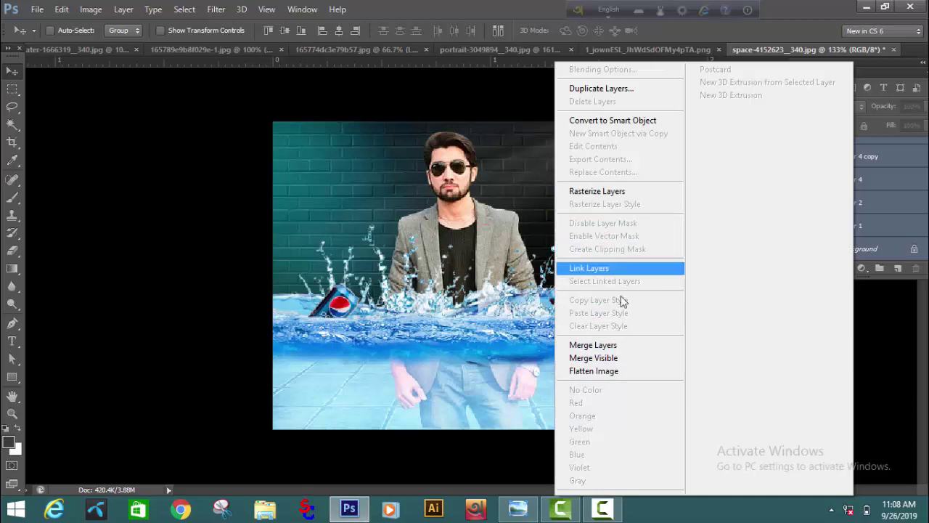
{"action": "left_click", "coordinate": [613, 344]}
Step: Add a Brightness/Contrast adjustment layer with brightness 5 and contrast 7
{"action": "left_click", "coordinate": [860, 267]}
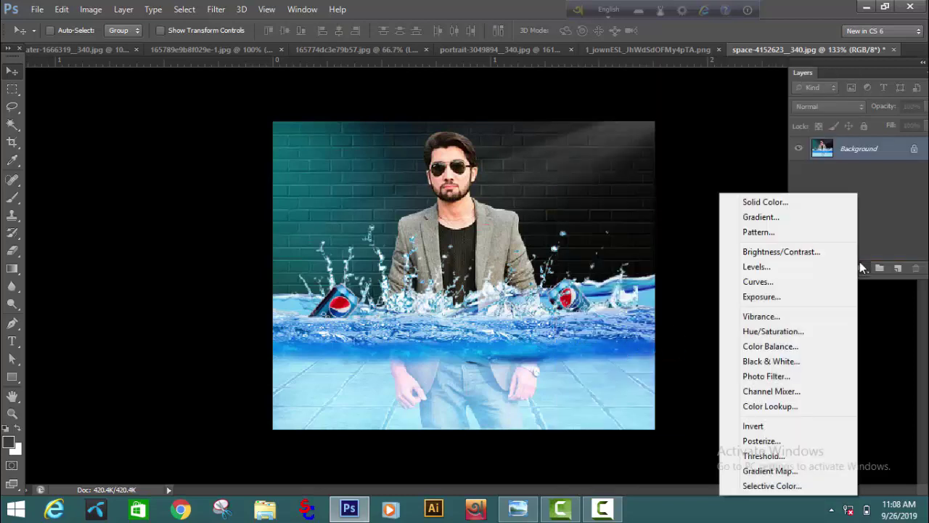
{"action": "left_click", "coordinate": [806, 253]}
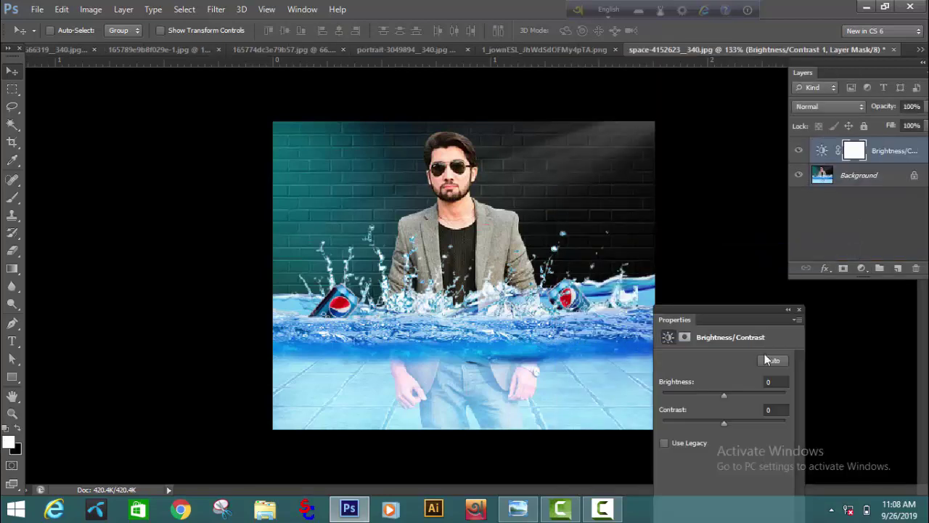
{"action": "left_click", "coordinate": [726, 395]}
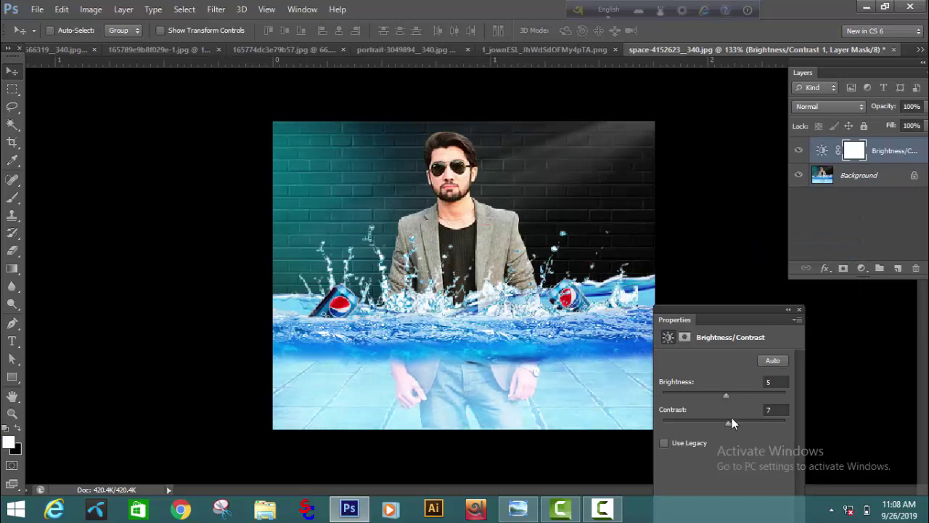
Step: Add a Hue/Saturation adjustment layer with hue +8 and saturation -6
{"action": "left_click", "coordinate": [862, 267]}
{"action": "left_click", "coordinate": [789, 330]}
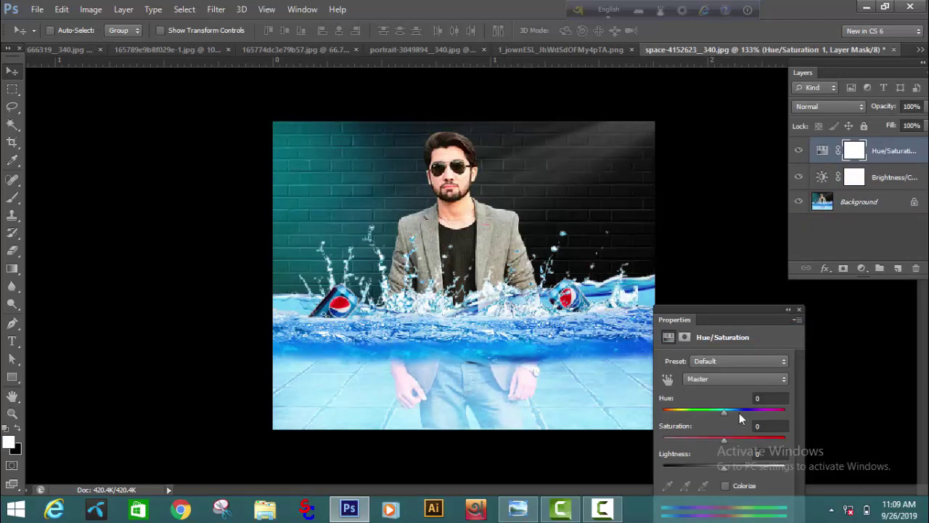
{"action": "left_click", "coordinate": [726, 413]}
{"action": "left_click", "coordinate": [729, 414]}
{"action": "left_click", "coordinate": [719, 438]}
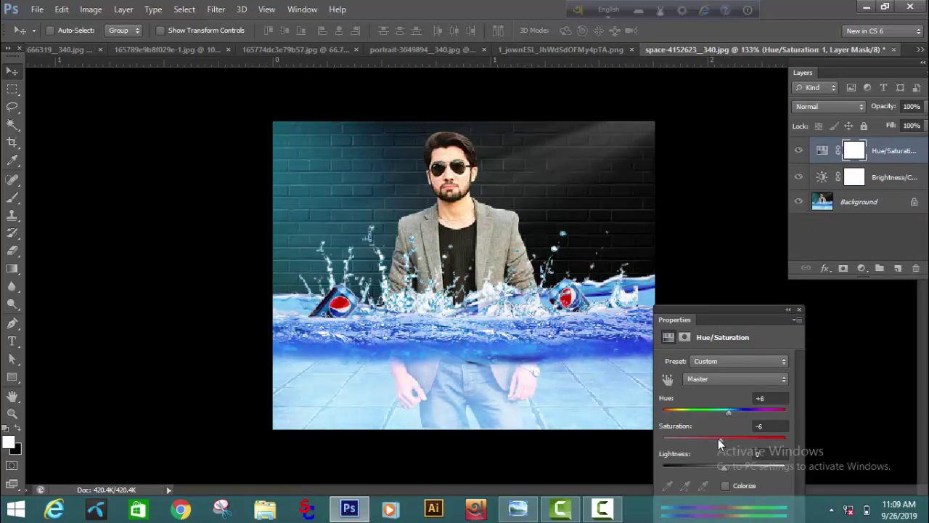
Step: Add a Levels adjustment layer and set its shadow input level to 16
{"action": "left_click_drag", "start_coordinate": [717, 438], "coordinate": [720, 438]}
{"action": "left_click", "coordinate": [861, 268]}
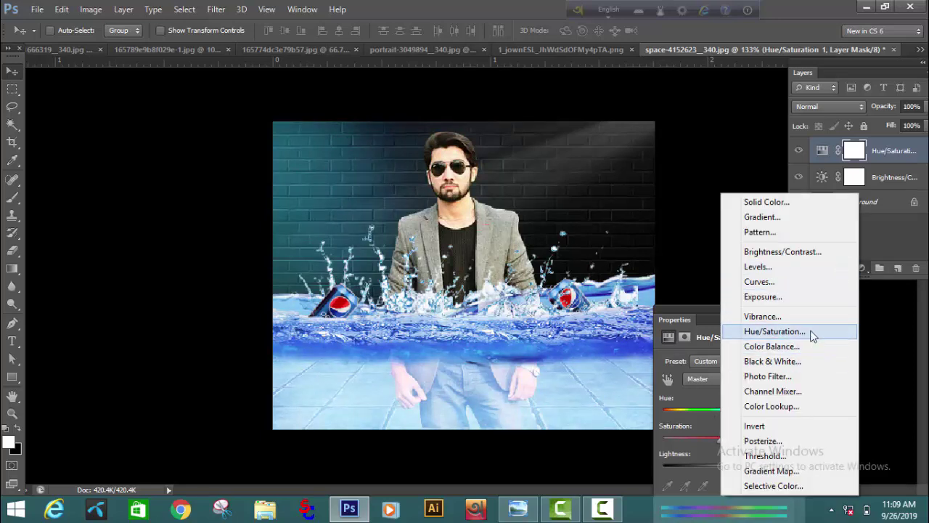
{"action": "left_click", "coordinate": [758, 266]}
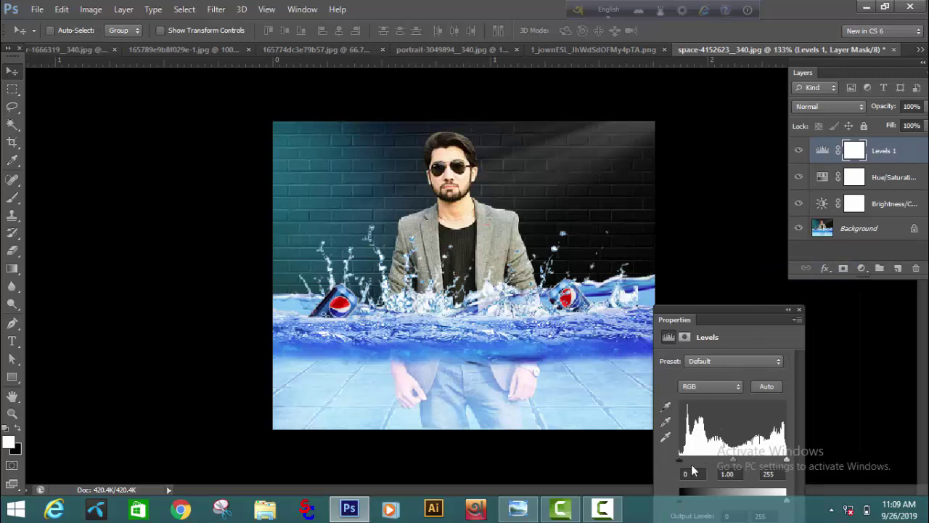
{"action": "left_click_drag", "start_coordinate": [680, 460], "coordinate": [736, 462]}
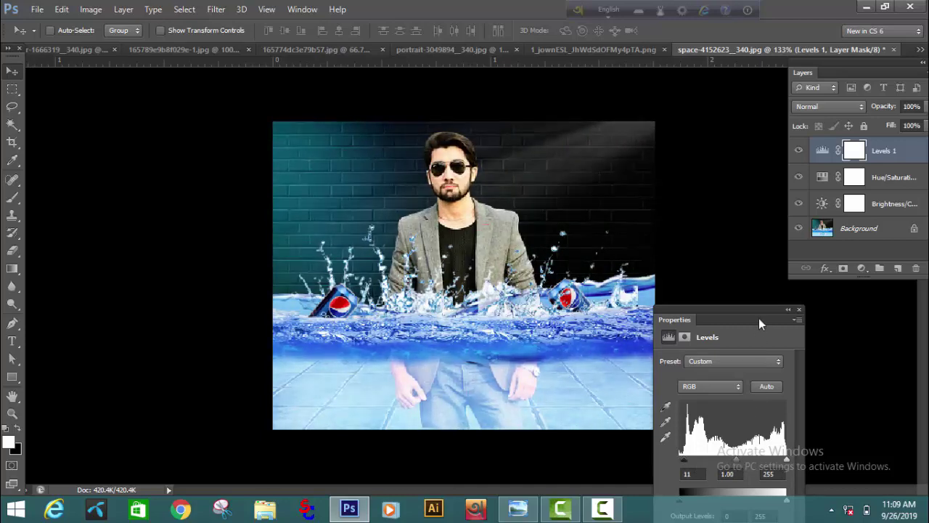
{"action": "left_click_drag", "start_coordinate": [760, 323], "coordinate": [813, 315]}
{"action": "scroll", "coordinate": [546, 316], "scroll_direction": "down", "scroll_amount": 3}
{"action": "scroll", "coordinate": [550, 331], "scroll_direction": "up", "scroll_amount": 3}
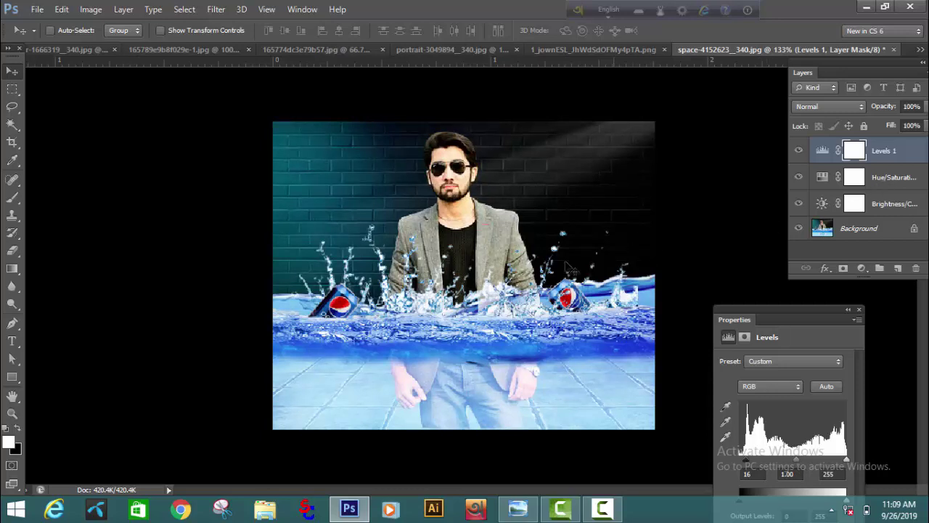
Step: Undo the Levels, Hue/Saturation and Brightness/Contrast adjustments and the layer merge, going back to the separate layers
{"action": "left_click", "coordinate": [62, 8]}
{"action": "left_click", "coordinate": [101, 41]}
{"action": "left_click", "coordinate": [60, 10]}
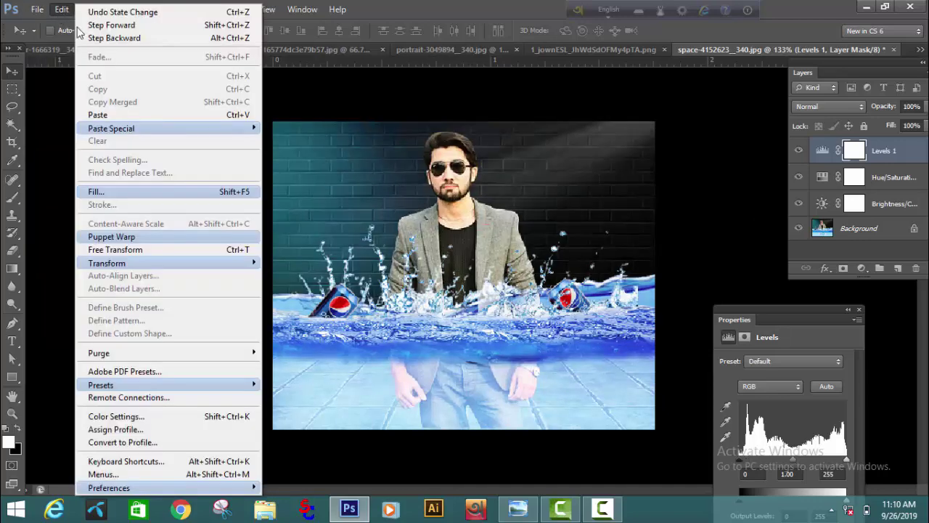
{"action": "left_click", "coordinate": [81, 38]}
{"action": "left_click", "coordinate": [61, 9]}
{"action": "left_click", "coordinate": [85, 40]}
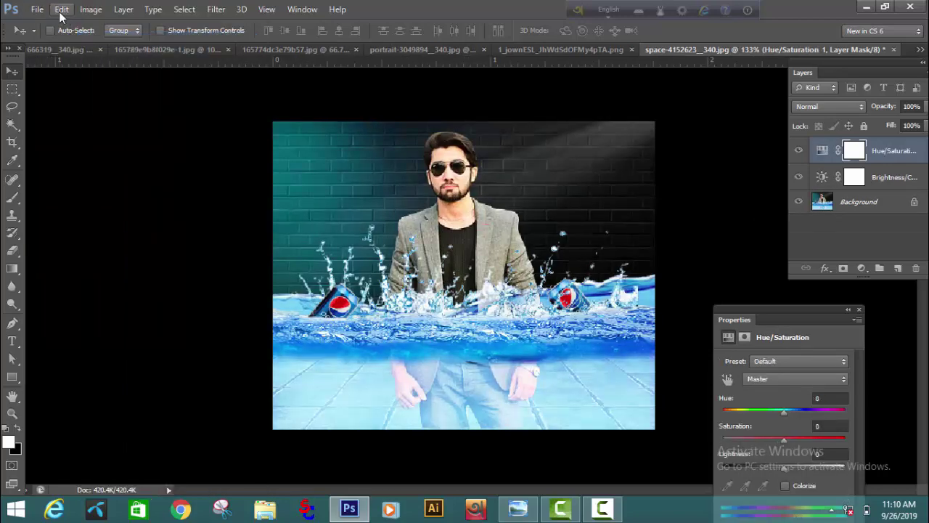
{"action": "left_click", "coordinate": [61, 9]}
{"action": "left_click", "coordinate": [81, 37]}
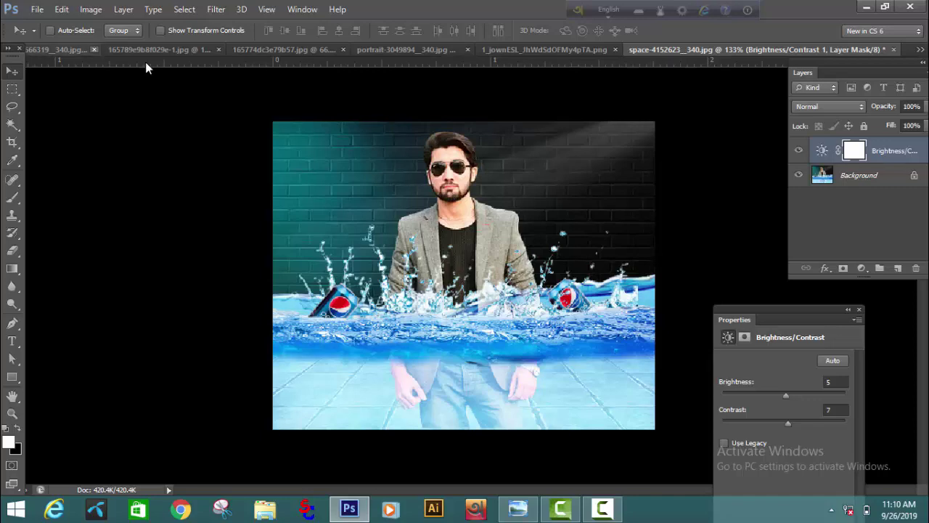
{"action": "left_click", "coordinate": [61, 9]}
{"action": "left_click", "coordinate": [82, 37]}
{"action": "left_click", "coordinate": [61, 9]}
{"action": "left_click", "coordinate": [81, 38]}
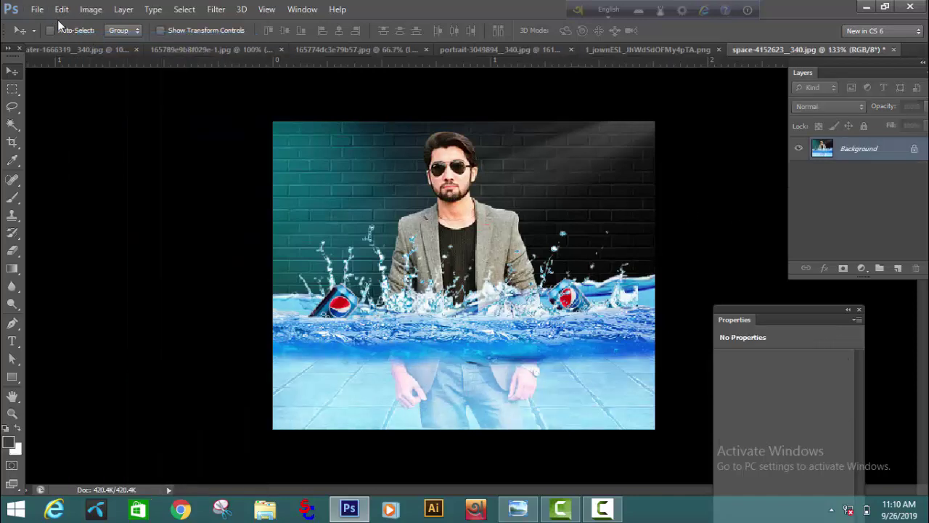
{"action": "left_click", "coordinate": [59, 14]}
{"action": "left_click", "coordinate": [85, 37]}
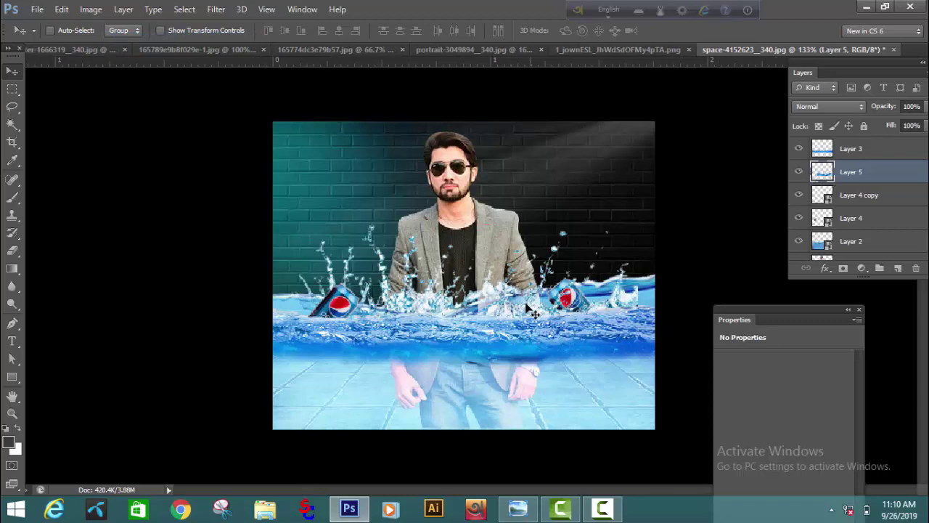
Step: Duplicate the Layer 5 splash onto the left can and erase the lower edges of both splashes with the Eraser at size 30
{"action": "left_click_drag", "start_coordinate": [535, 311], "coordinate": [351, 314]}
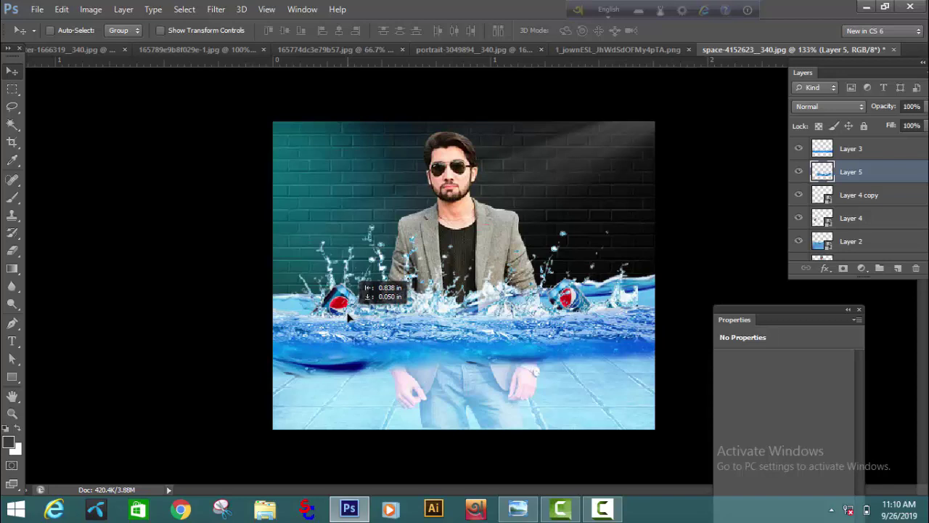
{"action": "left_click_drag", "start_coordinate": [349, 317], "coordinate": [357, 320]}
{"action": "key", "text": "e"}
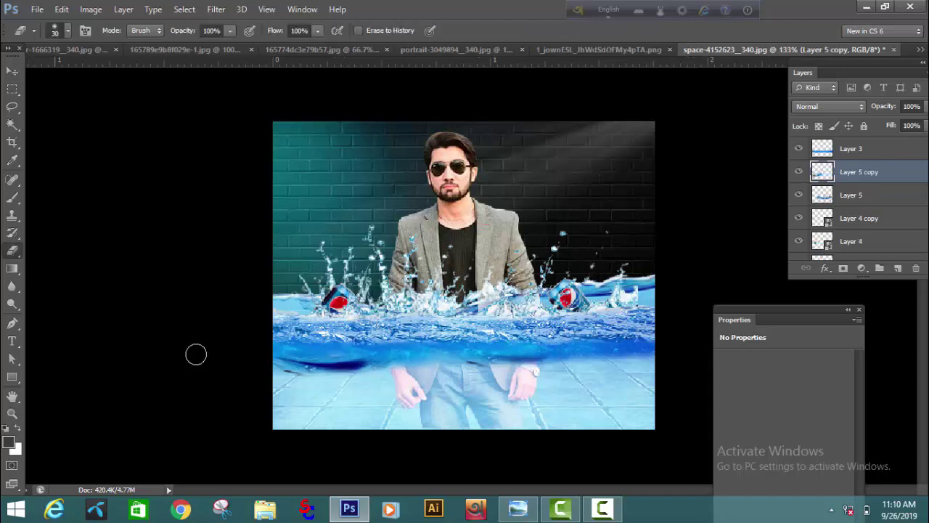
{"action": "mouse_move", "coordinate": [310, 382]}
{"action": "left_mouse_down"}
{"action": "mouse_move", "coordinate": [371, 376]}
{"action": "mouse_move", "coordinate": [280, 364]}
{"action": "left_mouse_up"}
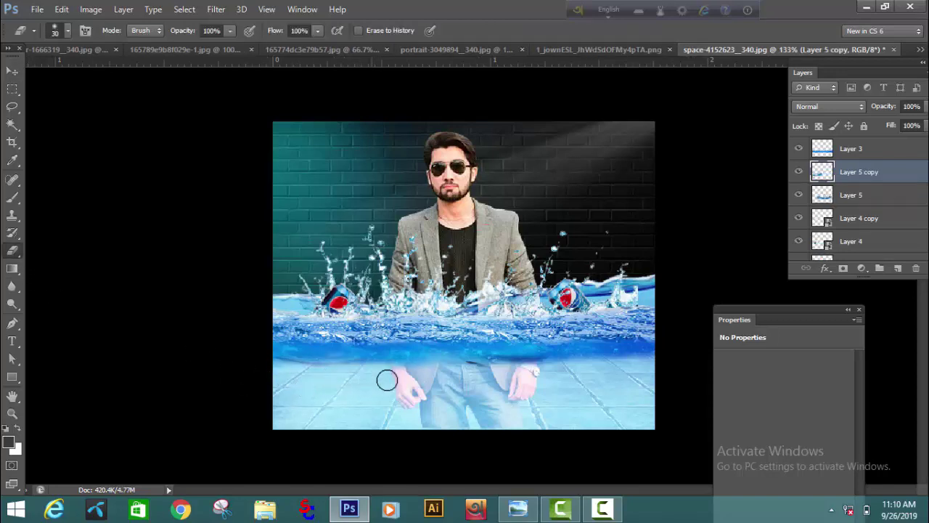
{"action": "left_click", "coordinate": [852, 200]}
{"action": "left_click_drag", "start_coordinate": [474, 375], "coordinate": [547, 368]}
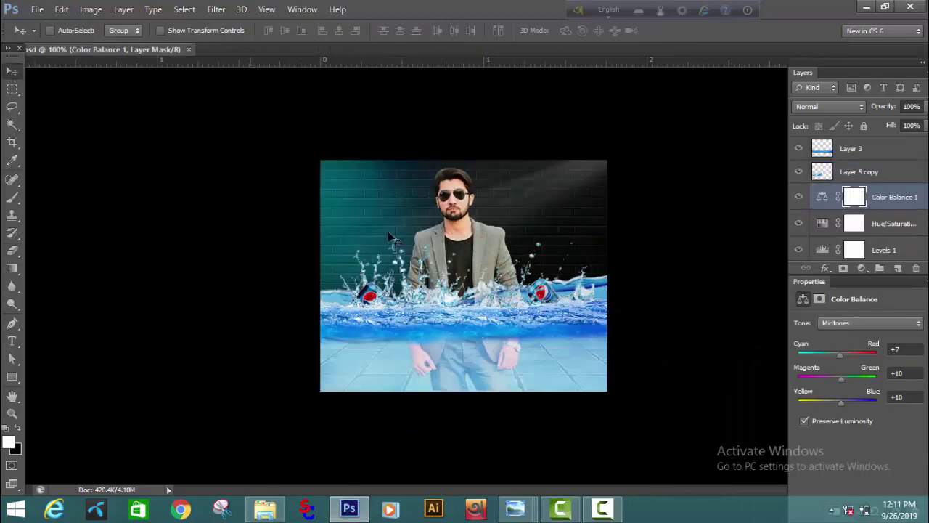
Step: Create a new empty layer above Layer 3
{"action": "scroll", "coordinate": [538, 245], "scroll_direction": "up", "scroll_amount": 5}
{"action": "scroll", "coordinate": [603, 234], "scroll_direction": "down", "scroll_amount": 1}
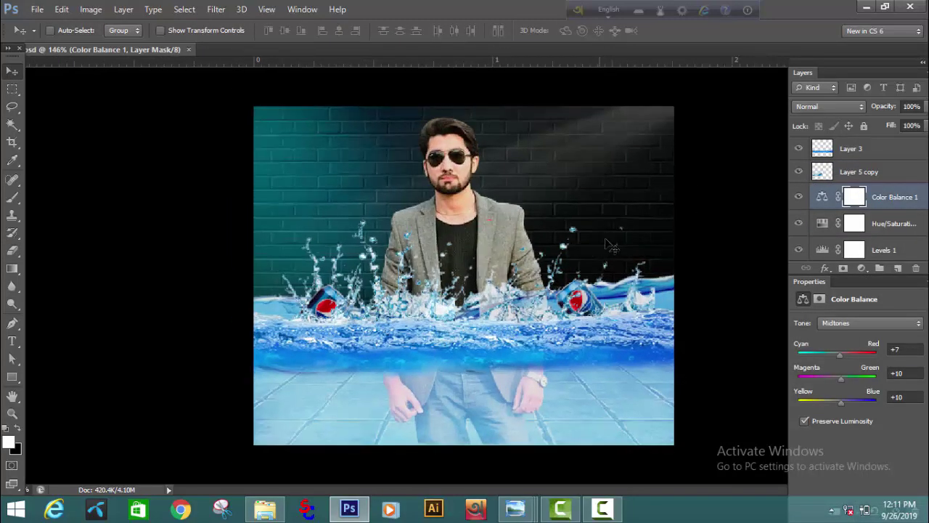
{"action": "left_click", "coordinate": [867, 177]}
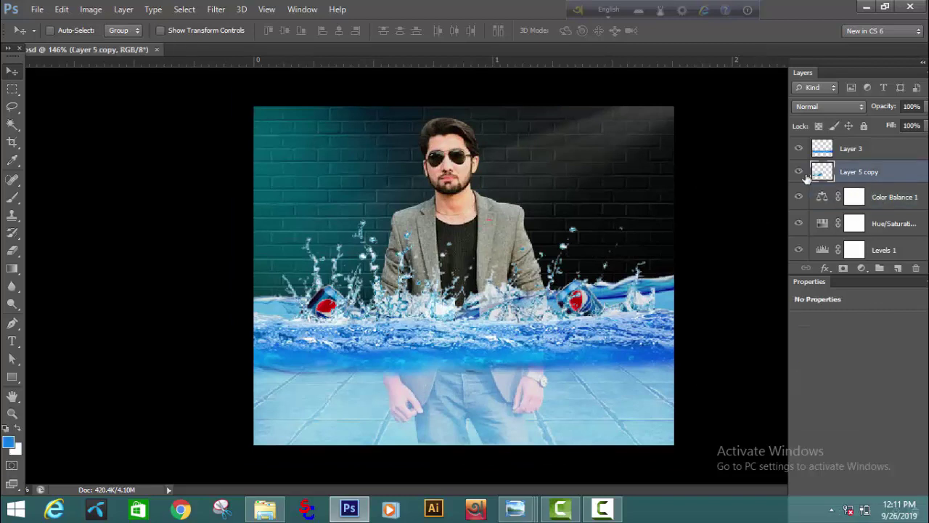
{"action": "left_click", "coordinate": [868, 150]}
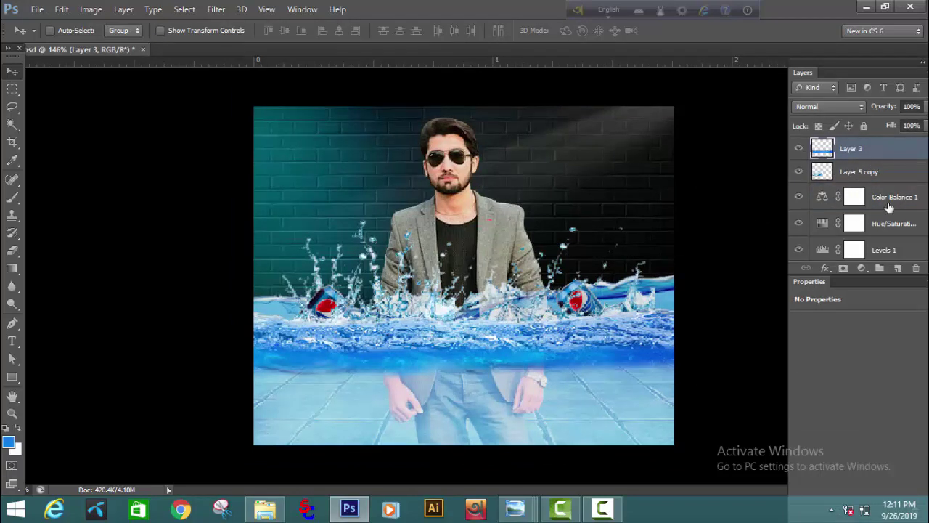
{"action": "left_click", "coordinate": [898, 268]}
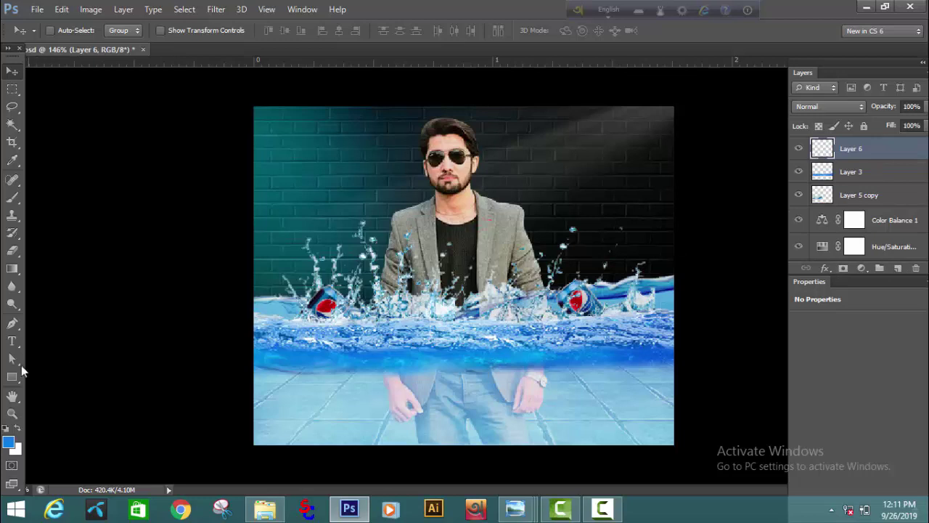
Step: Choose the Rectangle tool and sample the water's blue from the image as its fill color
{"action": "left_click", "coordinate": [11, 376]}
{"action": "left_click", "coordinate": [123, 31]}
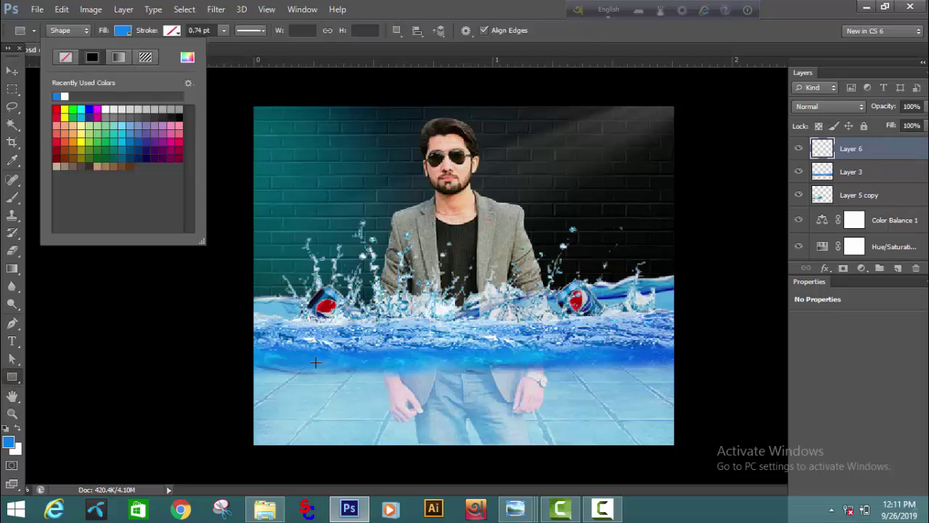
{"action": "left_click", "coordinate": [10, 443]}
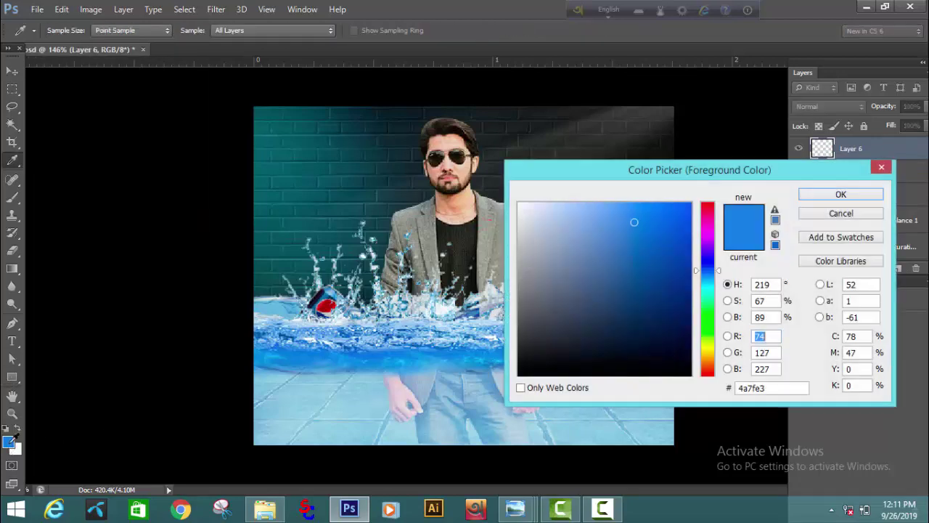
{"action": "left_click", "coordinate": [313, 354]}
{"action": "left_click", "coordinate": [833, 194]}
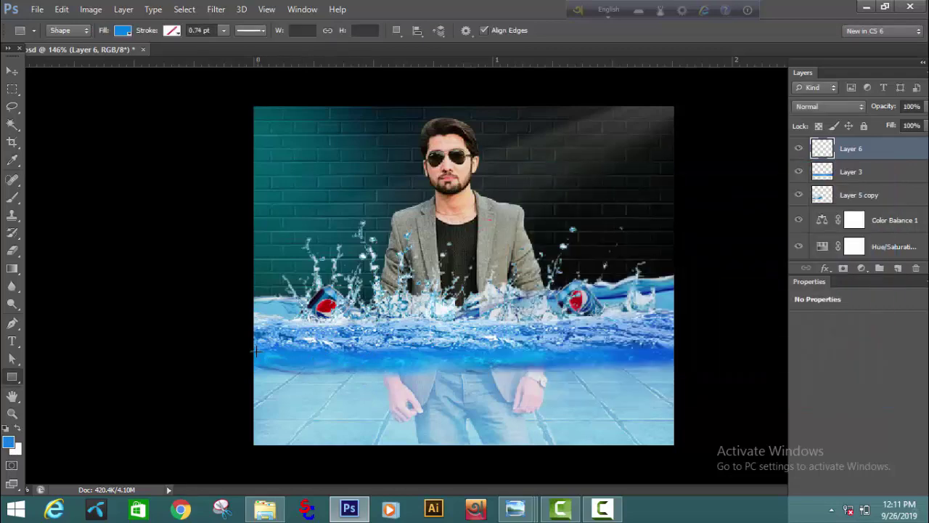
Step: Draw a blue rectangle of about 424 by 108 px over the image's underwater part and set its blend mode to Color Burn
{"action": "left_click_drag", "start_coordinate": [251, 346], "coordinate": [674, 451]}
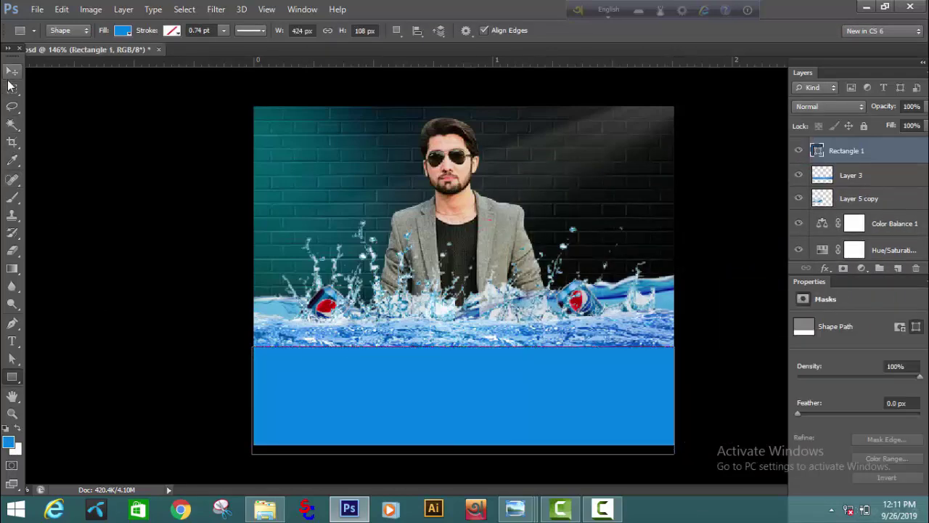
{"action": "left_click", "coordinate": [12, 70]}
{"action": "left_click_drag", "start_coordinate": [388, 407], "coordinate": [390, 400]}
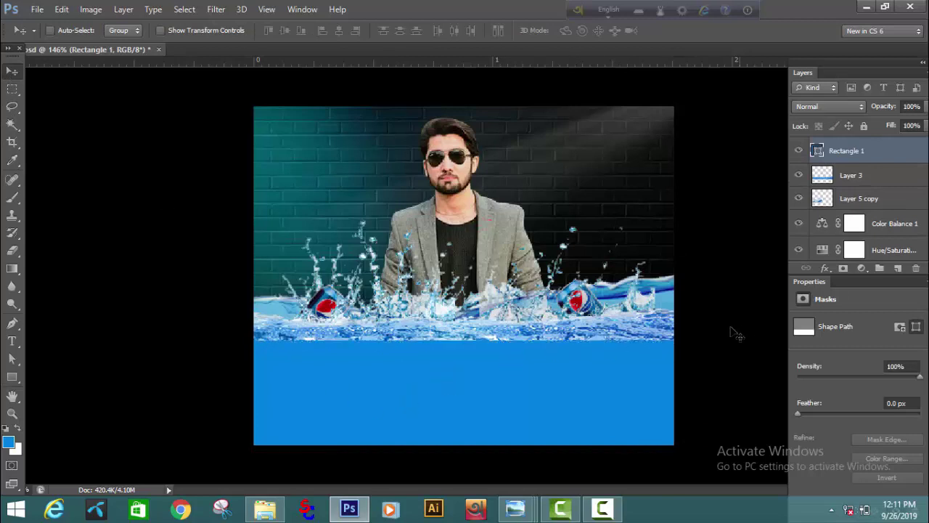
{"action": "left_click", "coordinate": [836, 110]}
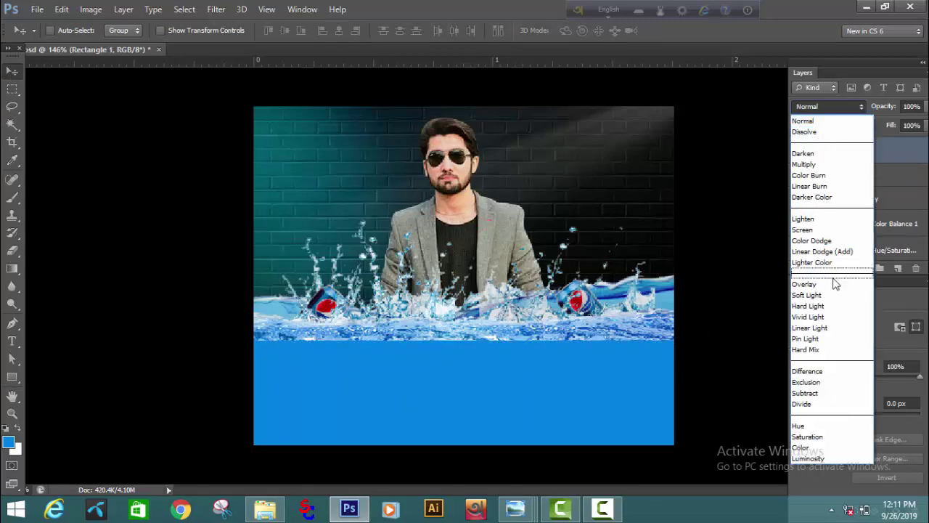
{"action": "left_click", "coordinate": [820, 179]}
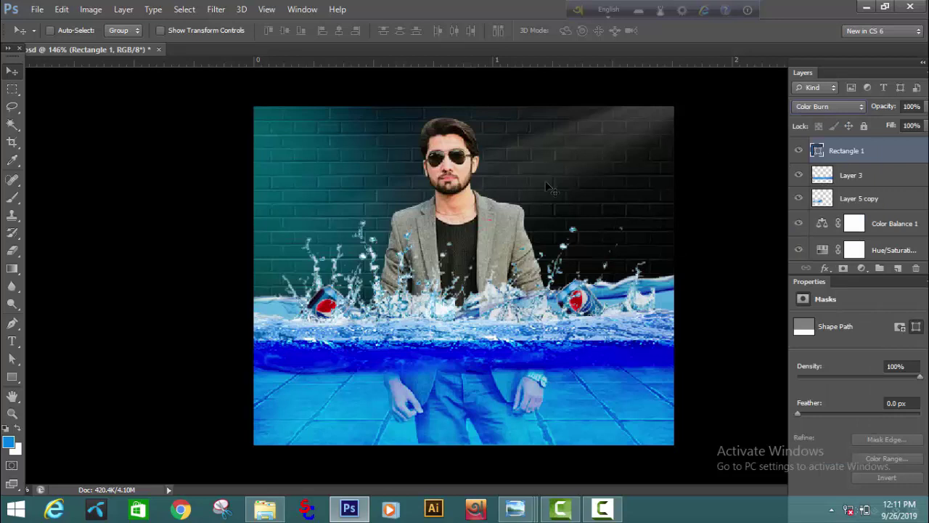
Step: Erase the lower edge of the dark wave band on Layer 3 with the Eraser at size 20
{"action": "left_click", "coordinate": [844, 178]}
{"action": "left_click", "coordinate": [798, 175]}
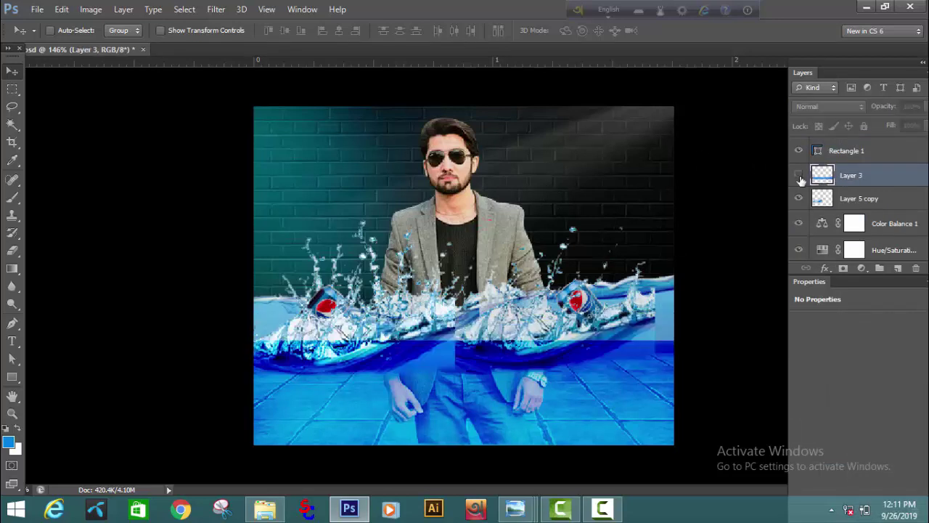
{"action": "left_click", "coordinate": [798, 175]}
{"action": "left_click", "coordinate": [12, 250]}
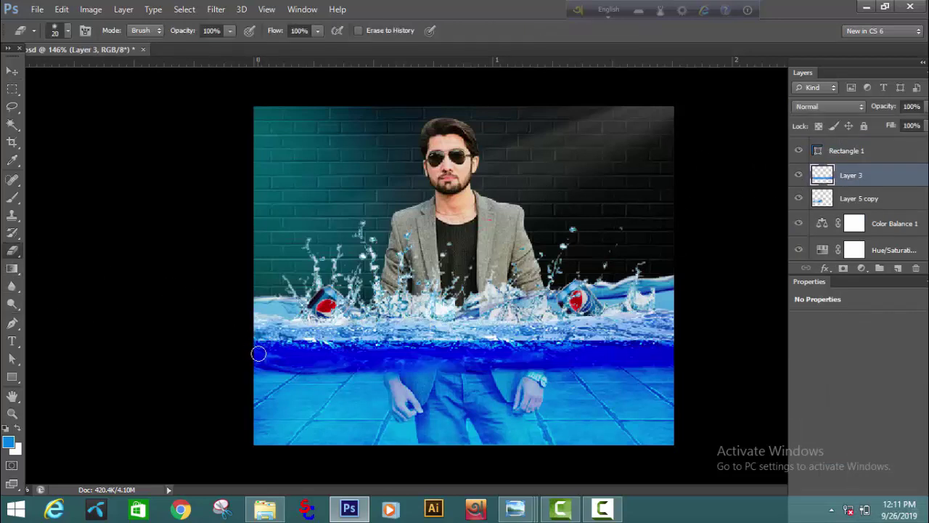
{"action": "mouse_move", "coordinate": [538, 373]}
{"action": "left_mouse_down"}
{"action": "mouse_move", "coordinate": [667, 373]}
{"action": "mouse_move", "coordinate": [587, 358]}
{"action": "mouse_move", "coordinate": [264, 370]}
{"action": "mouse_move", "coordinate": [292, 357]}
{"action": "mouse_move", "coordinate": [478, 374]}
{"action": "left_mouse_up"}
{"action": "left_click_drag", "start_coordinate": [260, 373], "coordinate": [393, 365]}
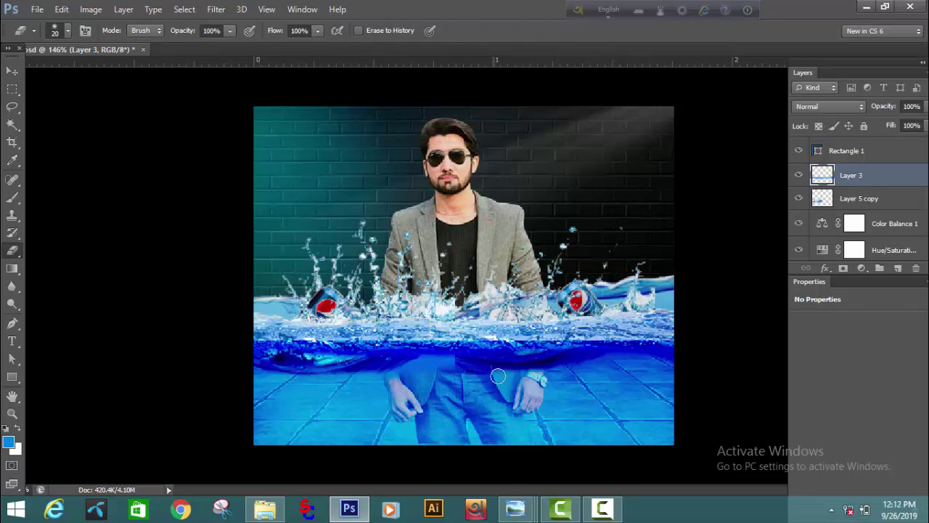
Step: Erase the dark splash remnants below the left waves on Layer 5 copy with the Eraser at size 20
{"action": "left_click", "coordinate": [856, 194]}
{"action": "left_click", "coordinate": [790, 201]}
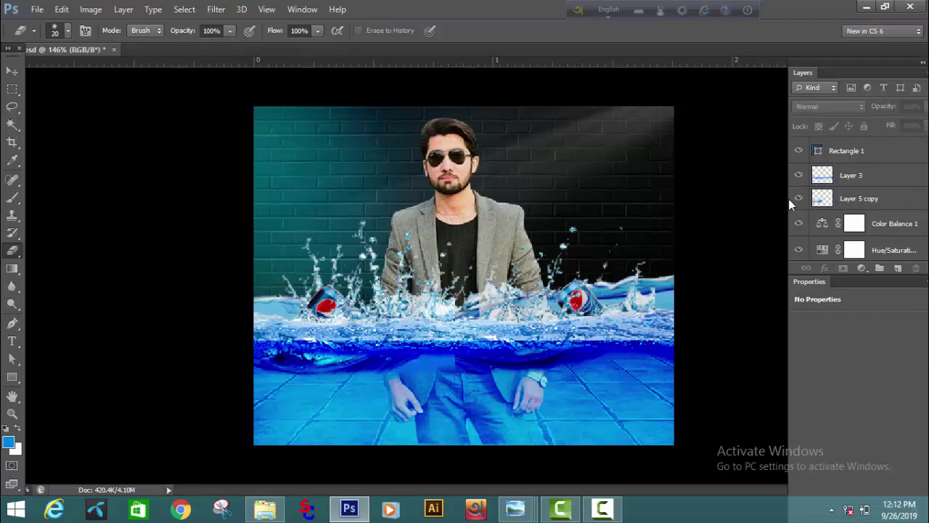
{"action": "left_click", "coordinate": [798, 201]}
{"action": "left_click", "coordinate": [798, 202]}
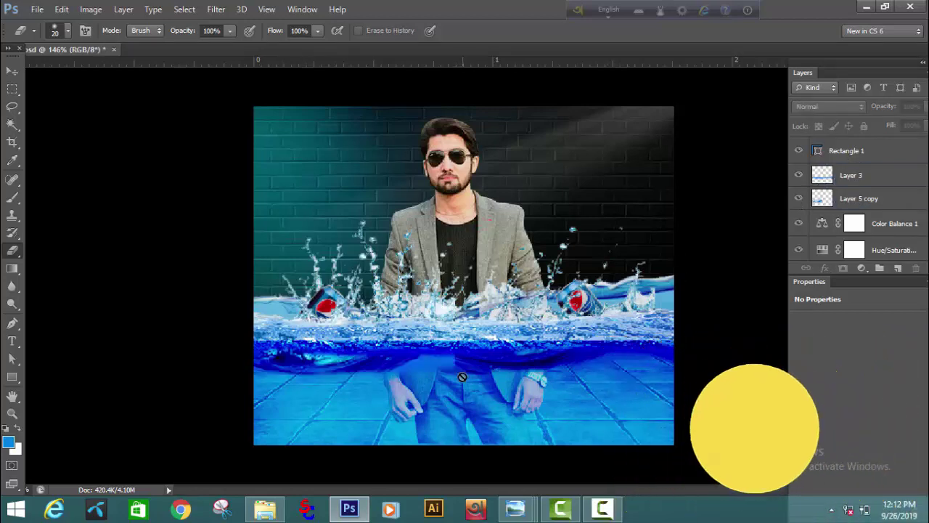
{"action": "left_click", "coordinate": [462, 378]}
{"action": "left_click", "coordinate": [465, 201]}
{"action": "left_click", "coordinate": [827, 203]}
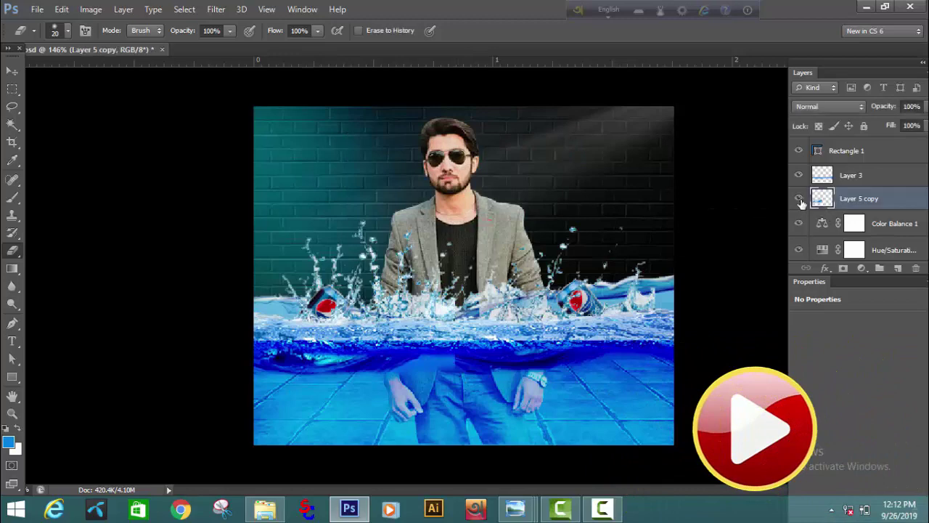
{"action": "left_click", "coordinate": [798, 198]}
{"action": "left_click", "coordinate": [799, 198]}
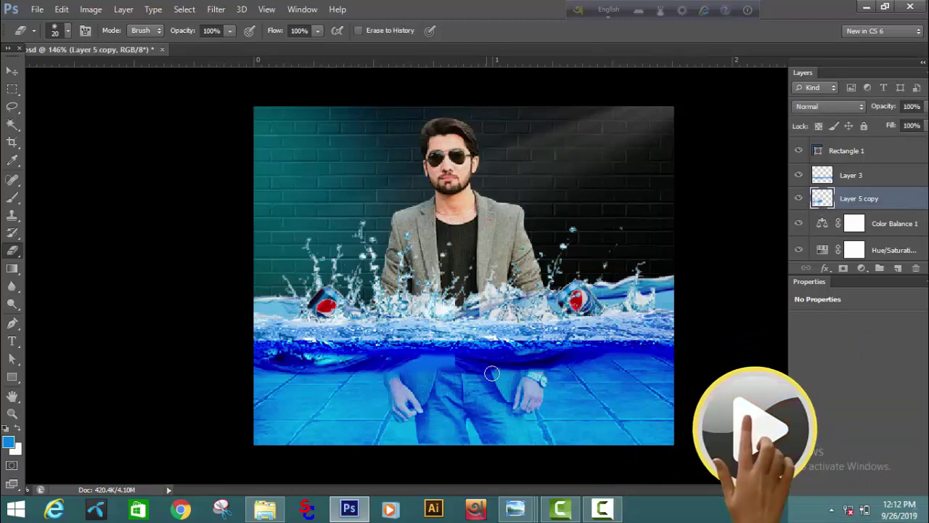
{"action": "mouse_move", "coordinate": [319, 376]}
{"action": "left_mouse_down"}
{"action": "mouse_move", "coordinate": [278, 375]}
{"action": "mouse_move", "coordinate": [410, 367]}
{"action": "mouse_move", "coordinate": [235, 370]}
{"action": "mouse_move", "coordinate": [369, 368]}
{"action": "left_mouse_up"}
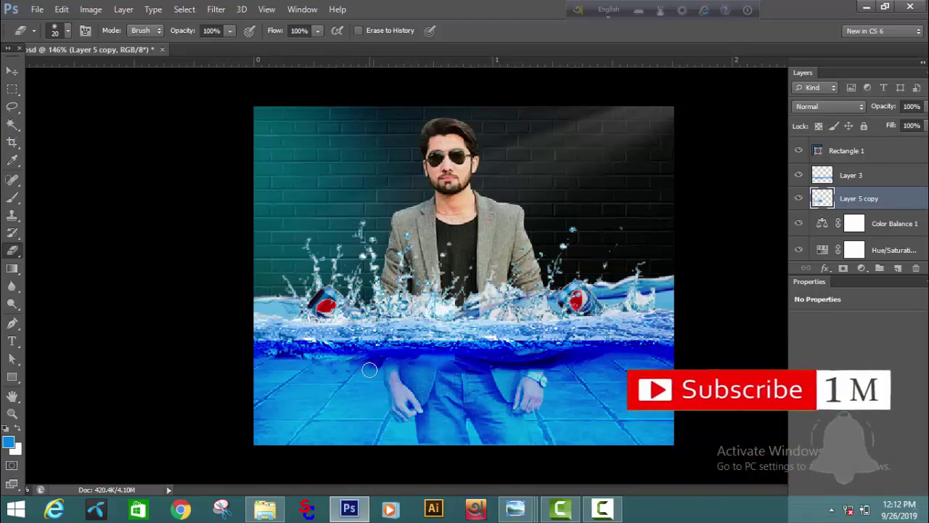
Step: Check Layer 3 and erase the remaining splash edge below the right waves on Layer 5 with the Eraser at size 20
{"action": "left_click", "coordinate": [856, 177]}
{"action": "left_click", "coordinate": [799, 175]}
{"action": "left_click", "coordinate": [798, 175]}
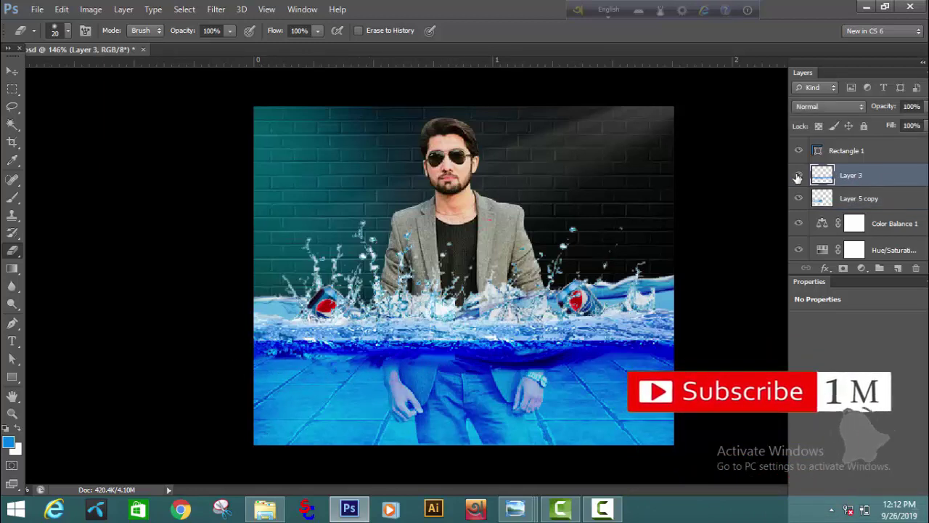
{"action": "scroll", "coordinate": [855, 220], "scroll_direction": "down", "scroll_amount": 2}
{"action": "left_click", "coordinate": [849, 247]}
{"action": "left_click", "coordinate": [798, 247]}
{"action": "left_click", "coordinate": [798, 248]}
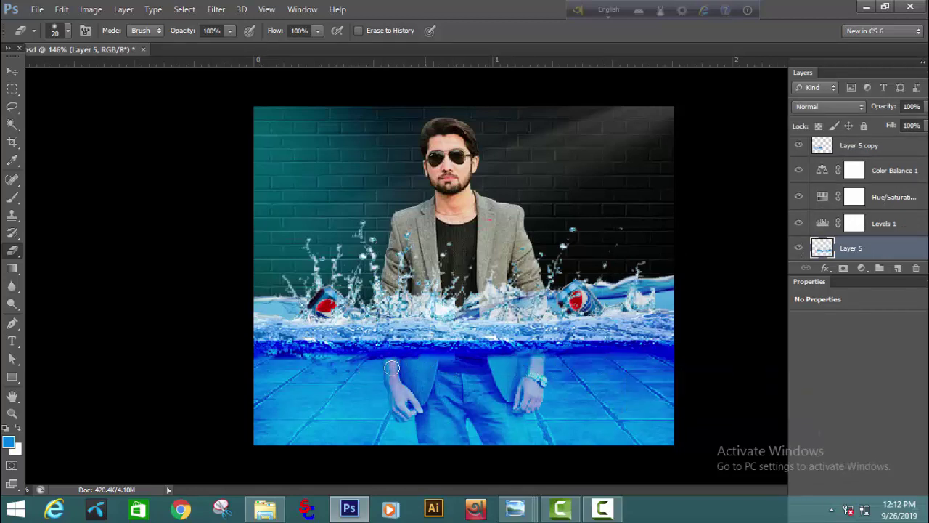
Step: Rasterize the Rectangle 1 shape layer and erase its upper edge across the waves with the Eraser at size 20
{"action": "scroll", "coordinate": [884, 190], "scroll_direction": "up", "scroll_amount": 2}
{"action": "left_click", "coordinate": [860, 148]}
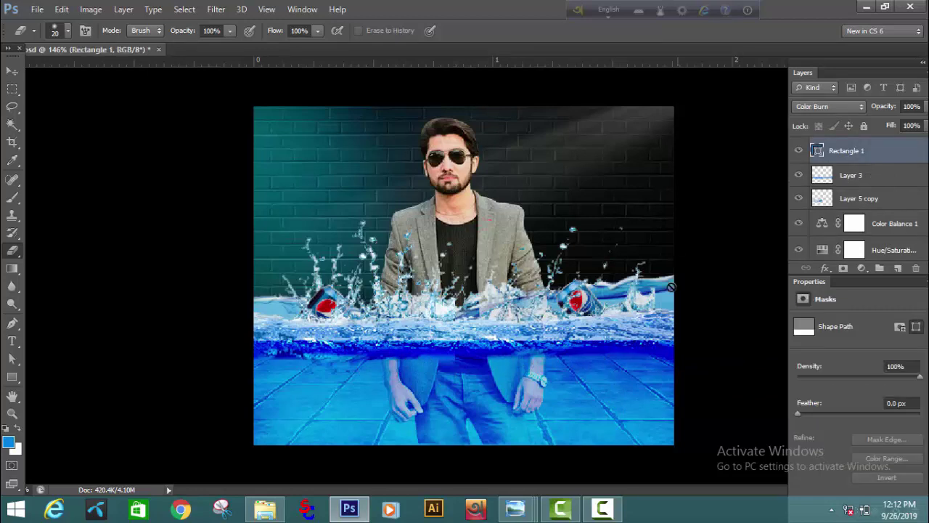
{"action": "left_click", "coordinate": [659, 328]}
{"action": "left_click", "coordinate": [427, 203]}
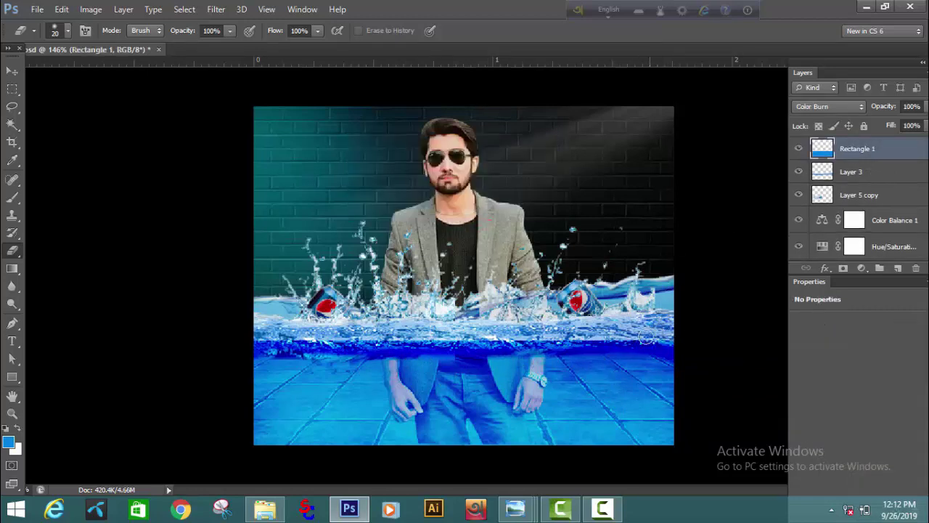
{"action": "left_click_drag", "start_coordinate": [646, 335], "coordinate": [251, 339]}
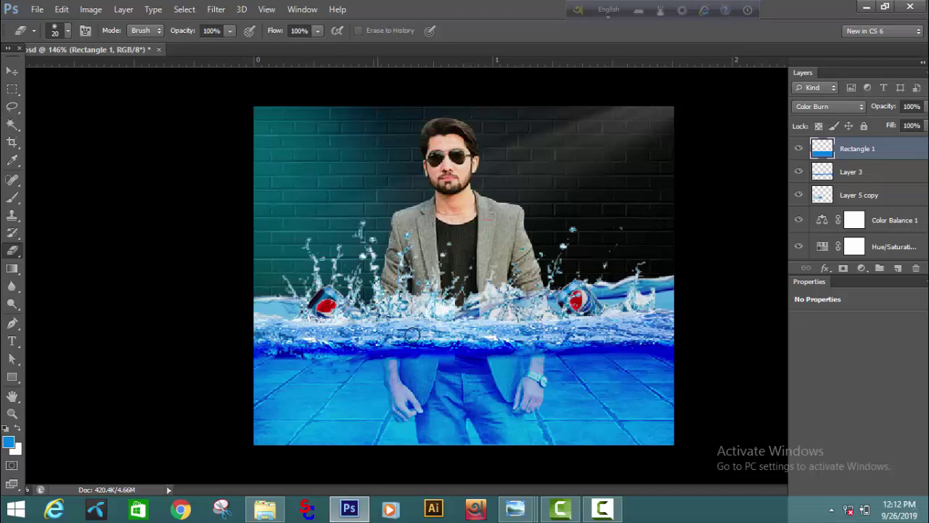
{"action": "scroll", "coordinate": [656, 279], "scroll_direction": "down", "scroll_amount": 3}
{"action": "scroll", "coordinate": [646, 270], "scroll_direction": "up", "scroll_amount": 3}
{"action": "scroll", "coordinate": [746, 281], "scroll_direction": "down", "scroll_amount": 1}
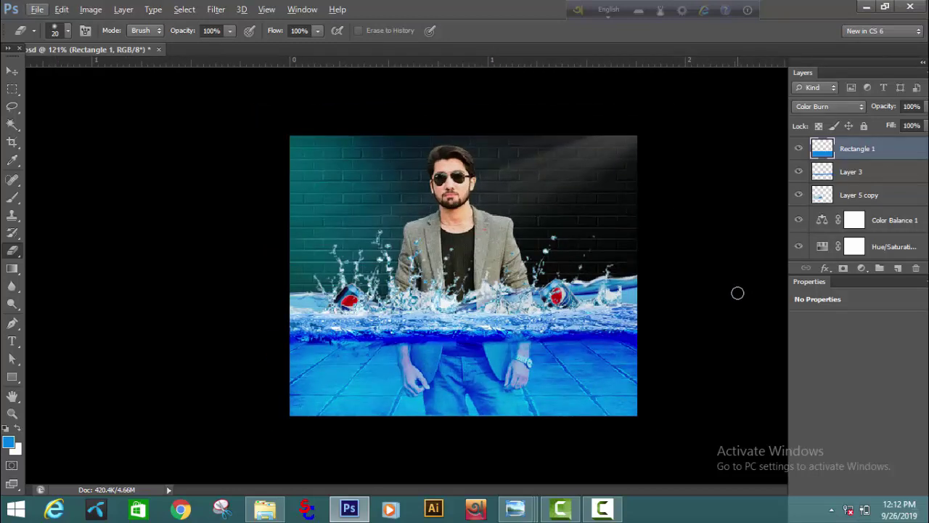
Step: Hide and reshow Layer 3, Layer 5 copy and Layer 5 one by one to examine each layer's waves and splashes
{"action": "scroll", "coordinate": [768, 290], "scroll_direction": "up", "scroll_amount": 3}
{"action": "left_click", "coordinate": [851, 177]}
{"action": "left_click", "coordinate": [800, 176]}
{"action": "left_click", "coordinate": [800, 175]}
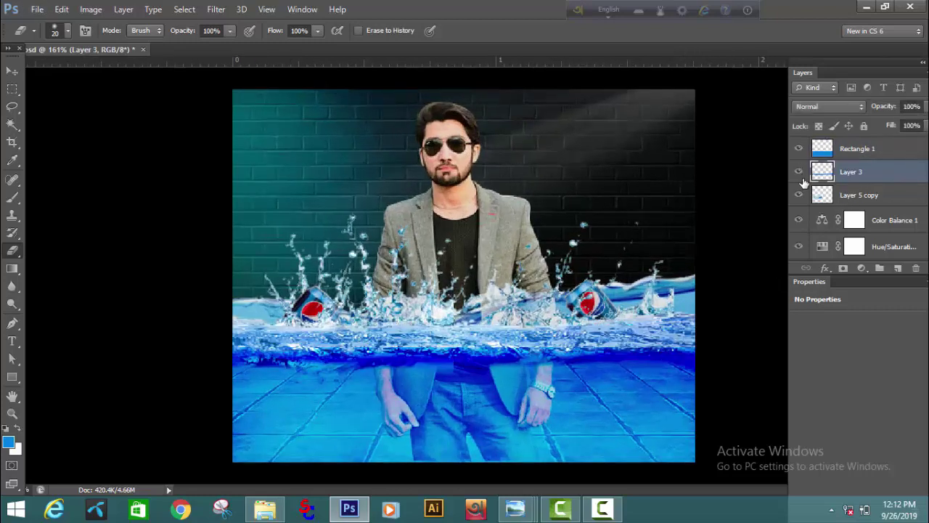
{"action": "left_click", "coordinate": [801, 177]}
{"action": "left_click", "coordinate": [802, 177]}
{"action": "left_click", "coordinate": [809, 194]}
{"action": "left_click", "coordinate": [800, 195]}
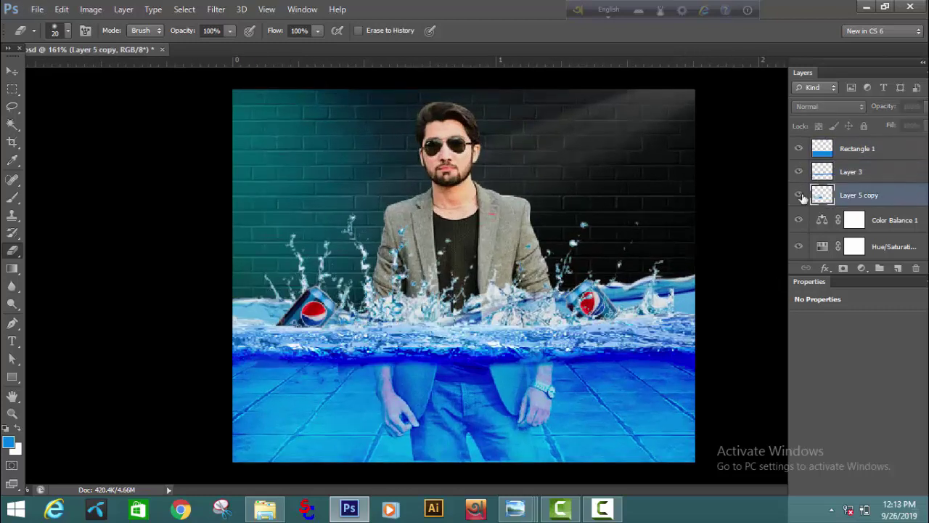
{"action": "left_click", "coordinate": [800, 195]}
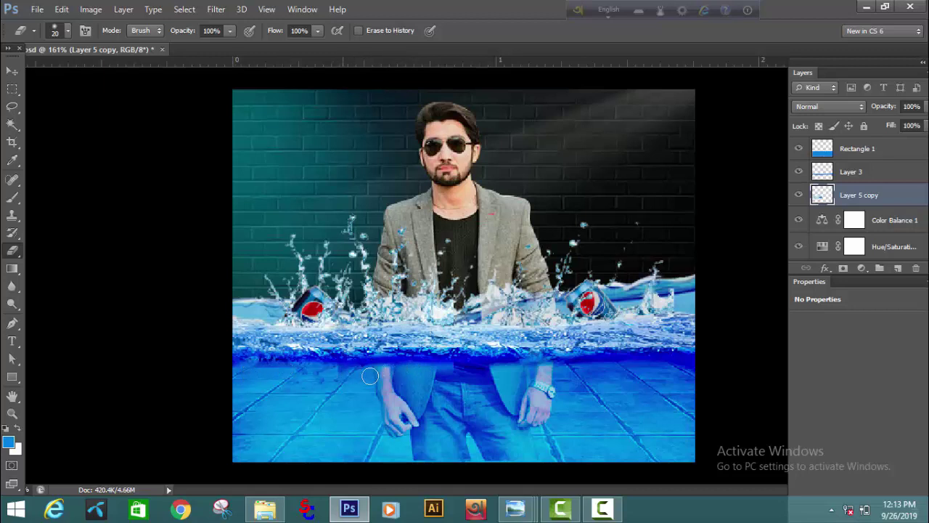
{"action": "scroll", "coordinate": [915, 238], "scroll_direction": "down", "scroll_amount": 3}
{"action": "left_click", "coordinate": [867, 236]}
{"action": "left_click", "coordinate": [799, 230]}
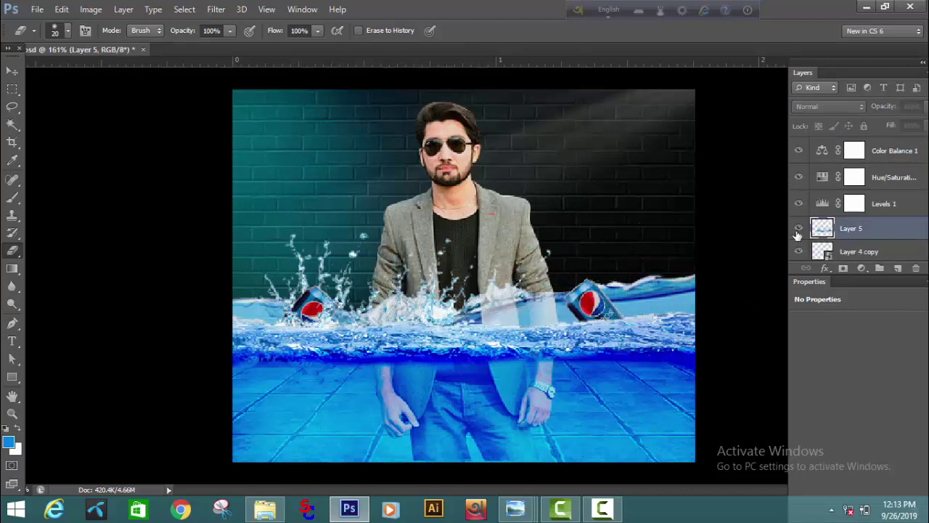
{"action": "left_click", "coordinate": [798, 230]}
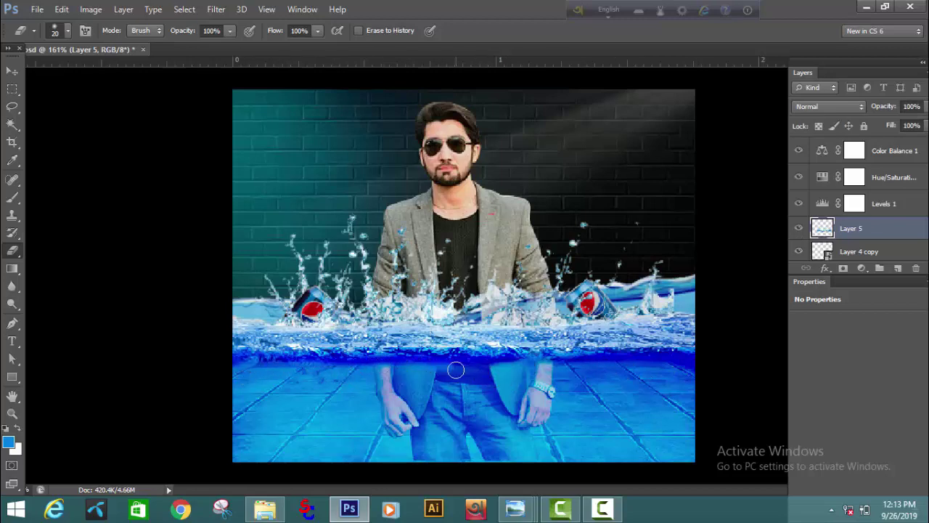
{"action": "scroll", "coordinate": [704, 353], "scroll_direction": "down", "scroll_amount": 4}
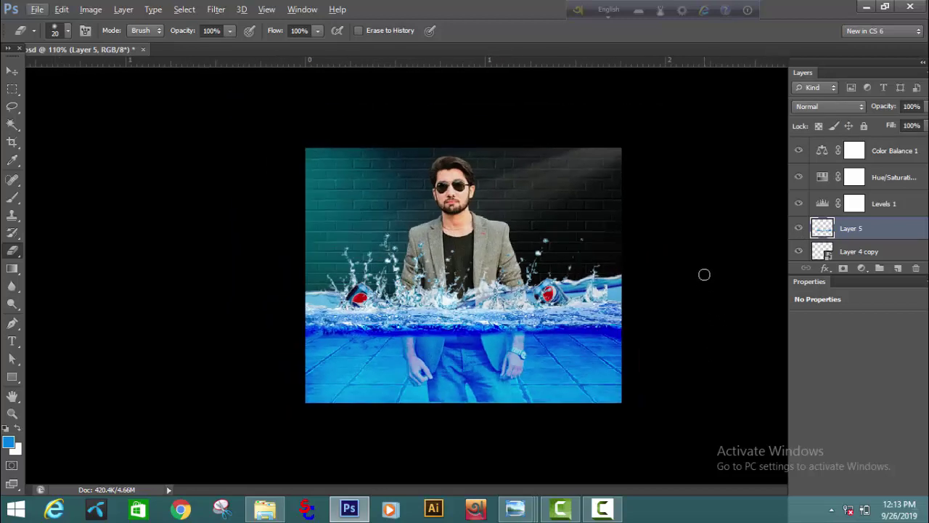
{"action": "scroll", "coordinate": [701, 279], "scroll_direction": "up", "scroll_amount": 2}
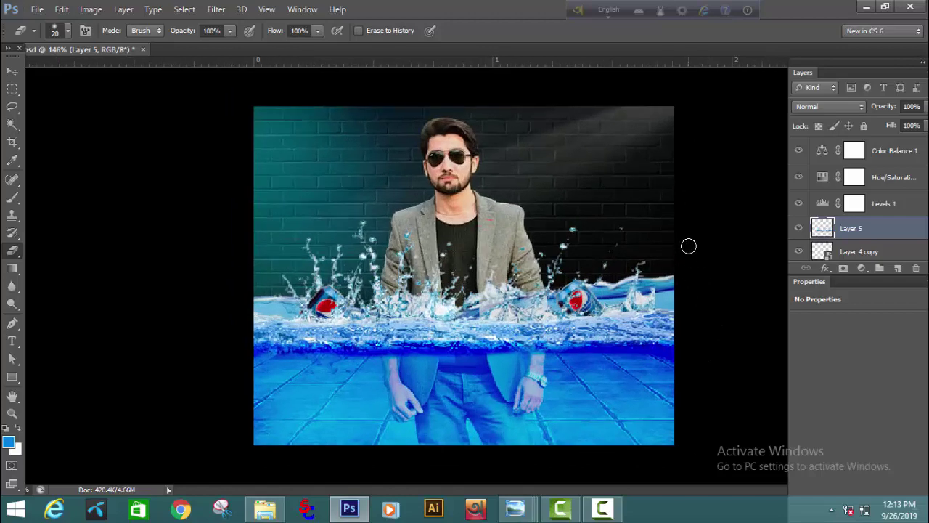
{"action": "scroll", "coordinate": [690, 236], "scroll_direction": "down", "scroll_amount": 2}
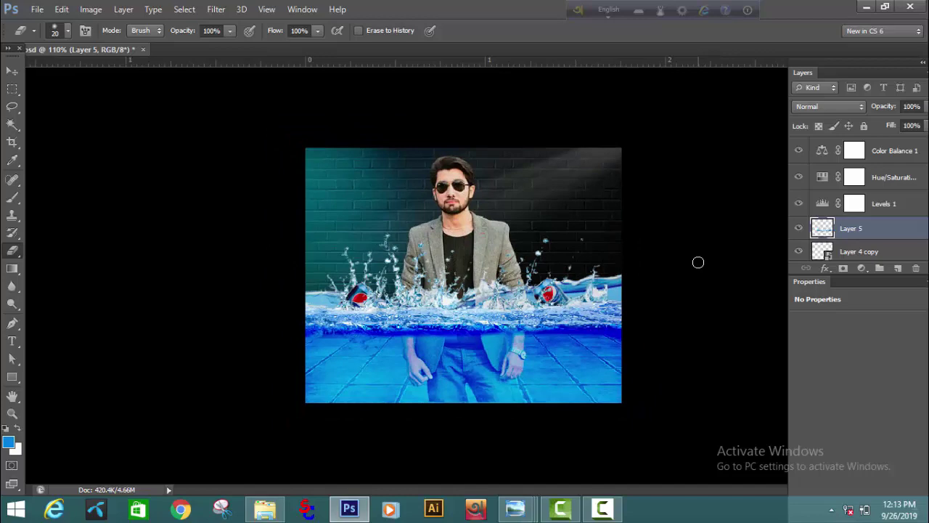
{"action": "scroll", "coordinate": [545, 237], "scroll_direction": "up", "scroll_amount": 3}
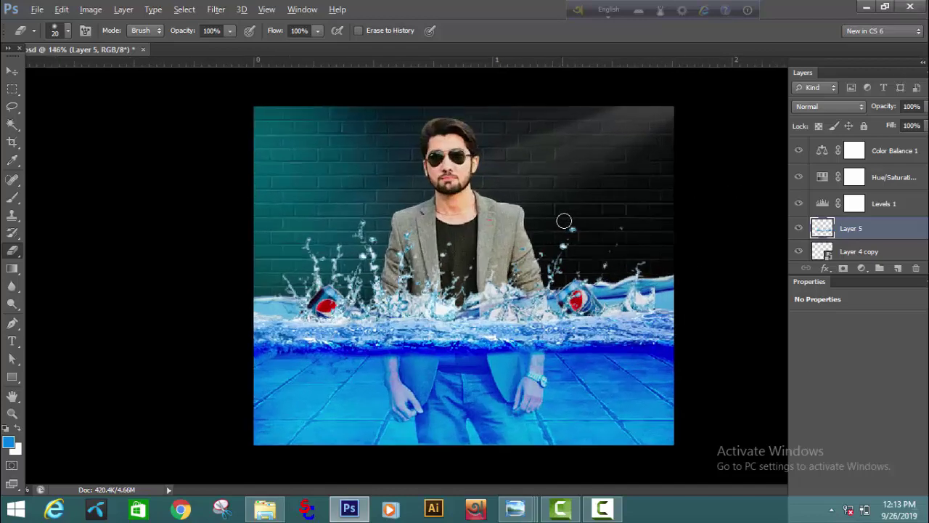
{"action": "scroll", "coordinate": [600, 212], "scroll_direction": "down", "scroll_amount": 1}
{"action": "scroll", "coordinate": [464, 271], "scroll_direction": "up", "scroll_amount": 1}
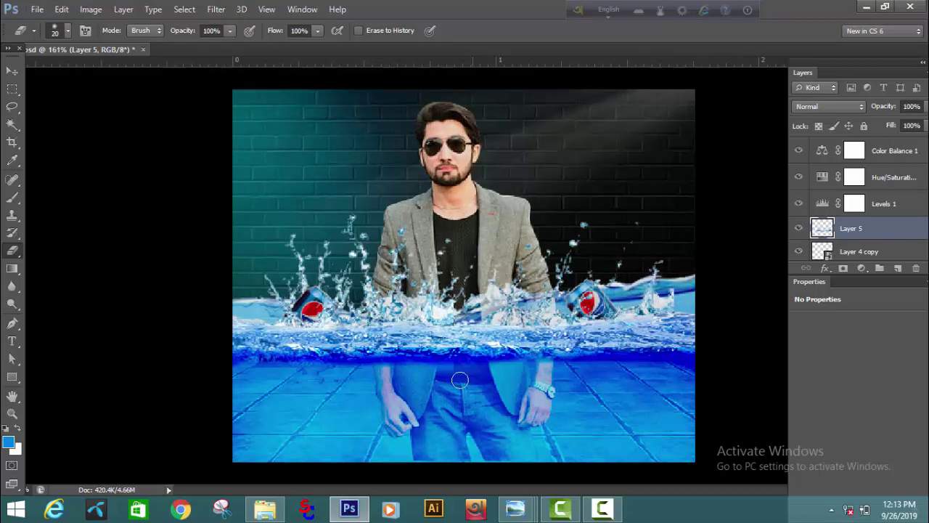